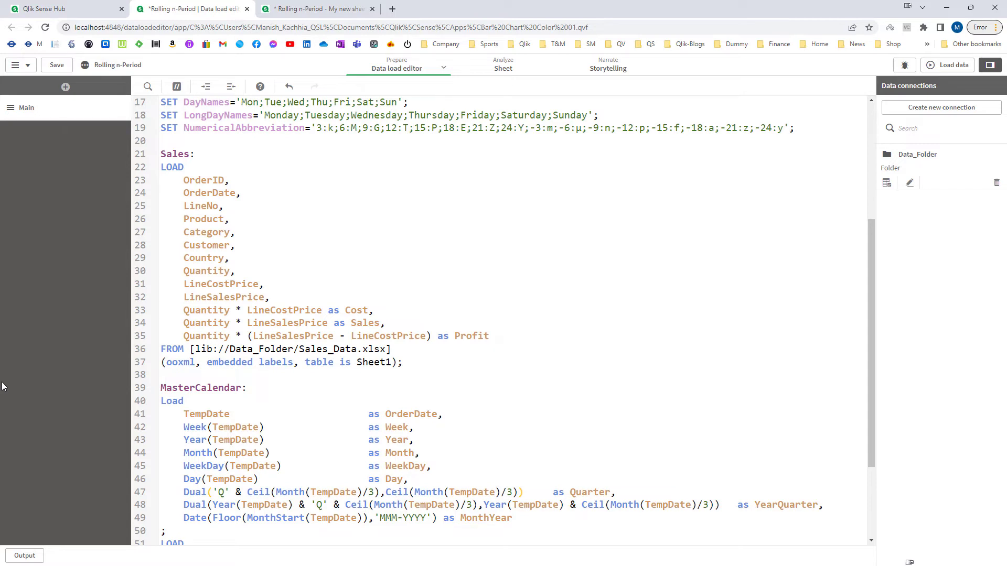
# Switch to the MkgahQ.xlsx workbook in Excel and examine the Rolling 3 Months Total column.
pyautogui.click(290, 9)
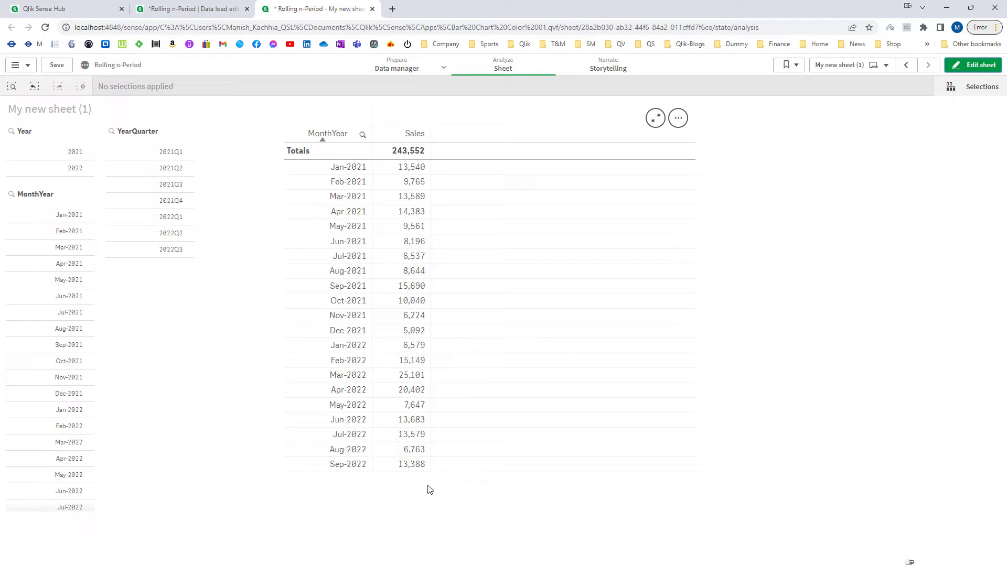
pyautogui.hotkey('alt', 'Tab')
pyautogui.click(182, 112)
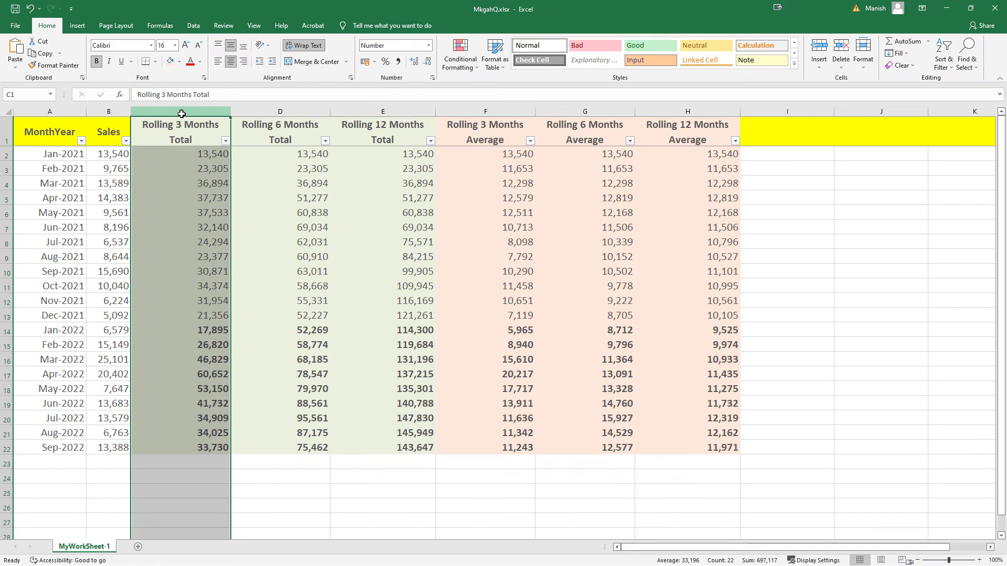
pyautogui.click(180, 126)
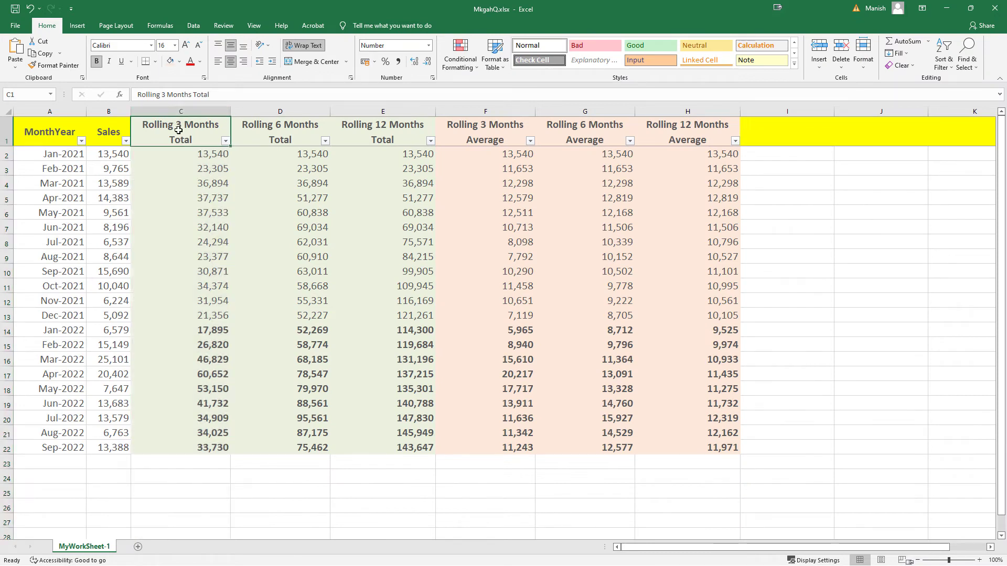
pyautogui.click(193, 155)
pyautogui.click(183, 128)
# Examine how the Jan-2021 and Feb-2021 rolling 3-month totals build up, selecting the sales cells B2:B3.
pyautogui.click(68, 157)
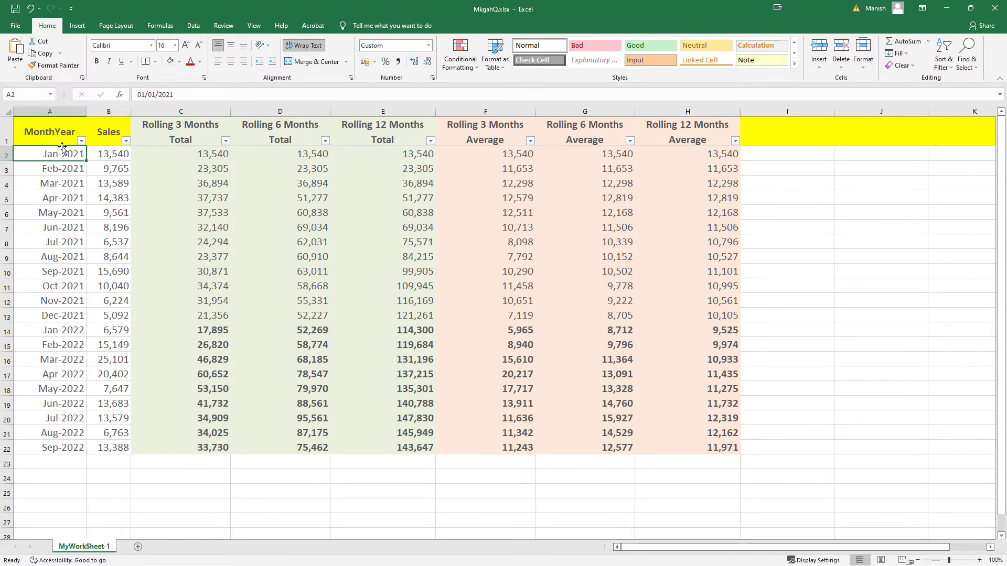
pyautogui.click(110, 159)
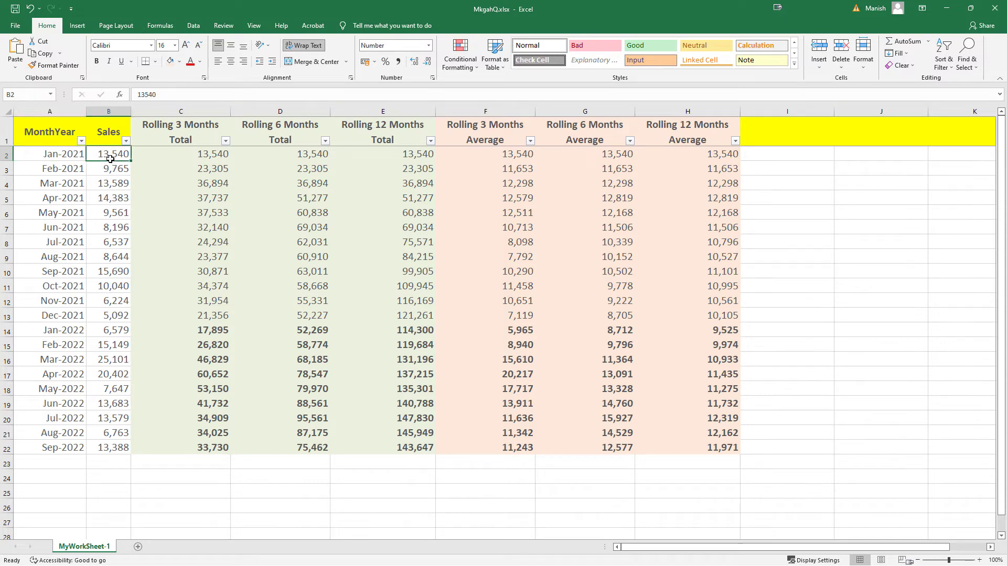
pyautogui.click(190, 156)
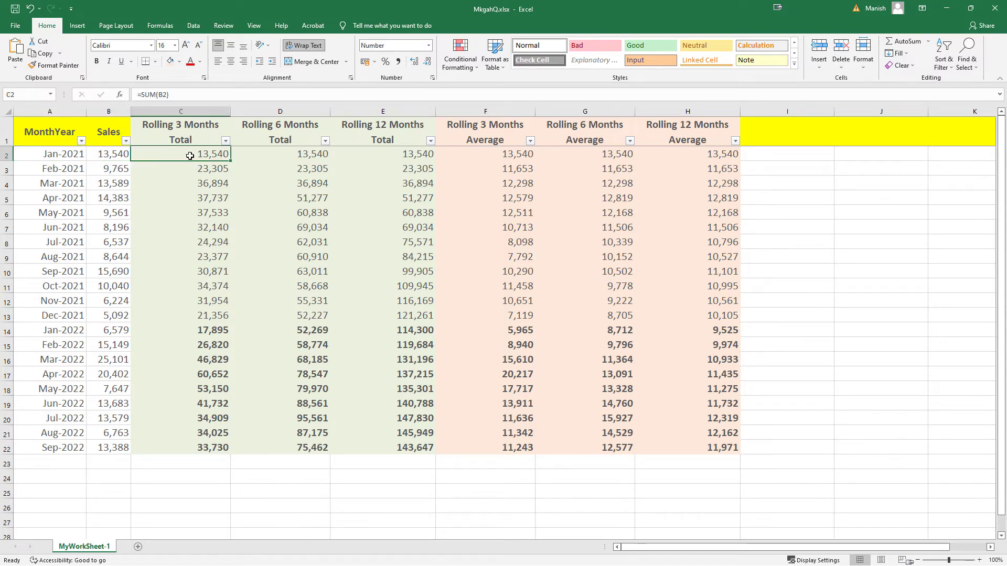
pyautogui.click(68, 172)
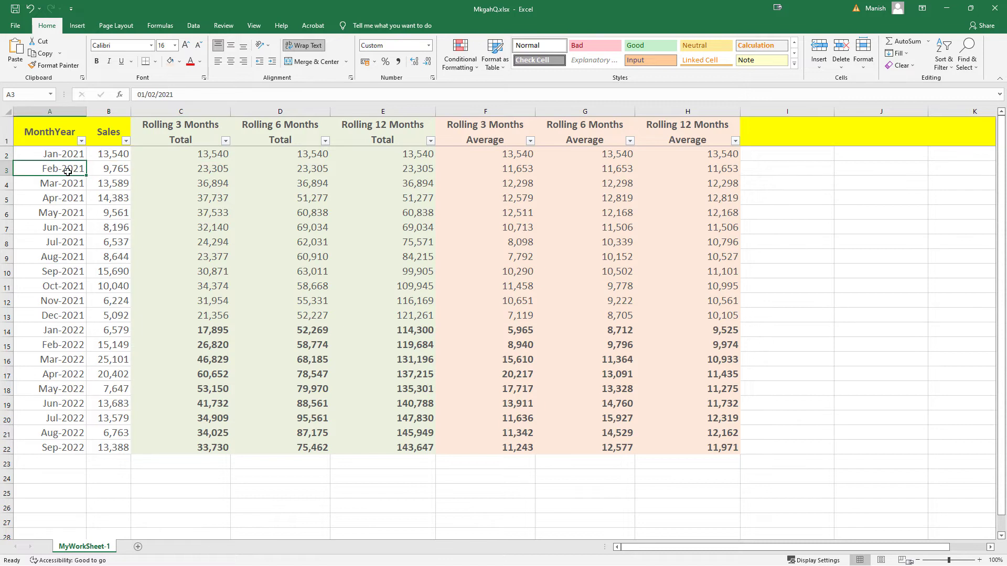
pyautogui.click(106, 172)
pyautogui.click(107, 156)
pyautogui.moveTo(107, 167); pyautogui.dragTo(114, 150)
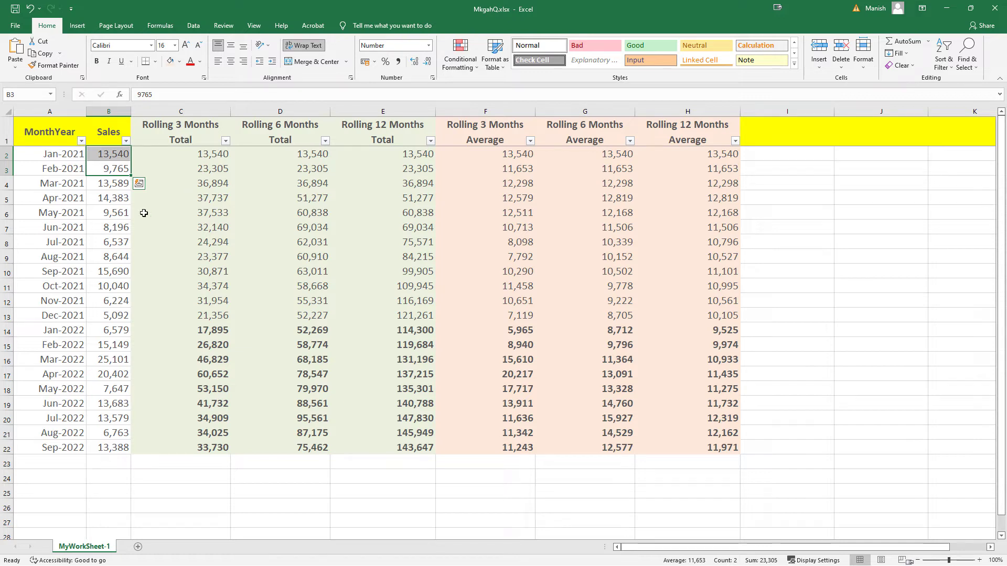
# Select the sales from Jan-2021 to Mar-2021 and inspect the Mar-2021 rolling 3-month total formula in C4.
pyautogui.click(50, 185)
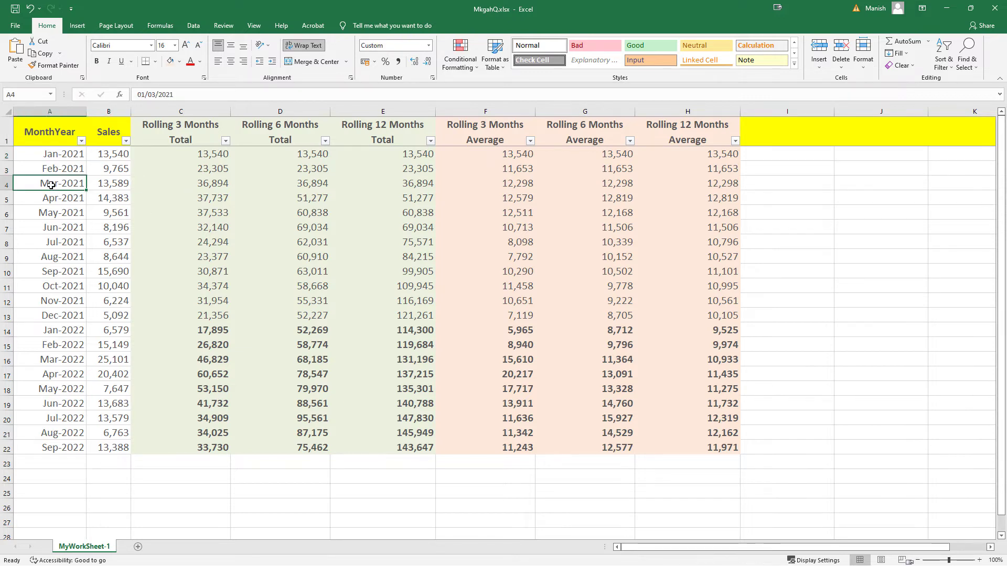
pyautogui.click(113, 185)
pyautogui.click(64, 183)
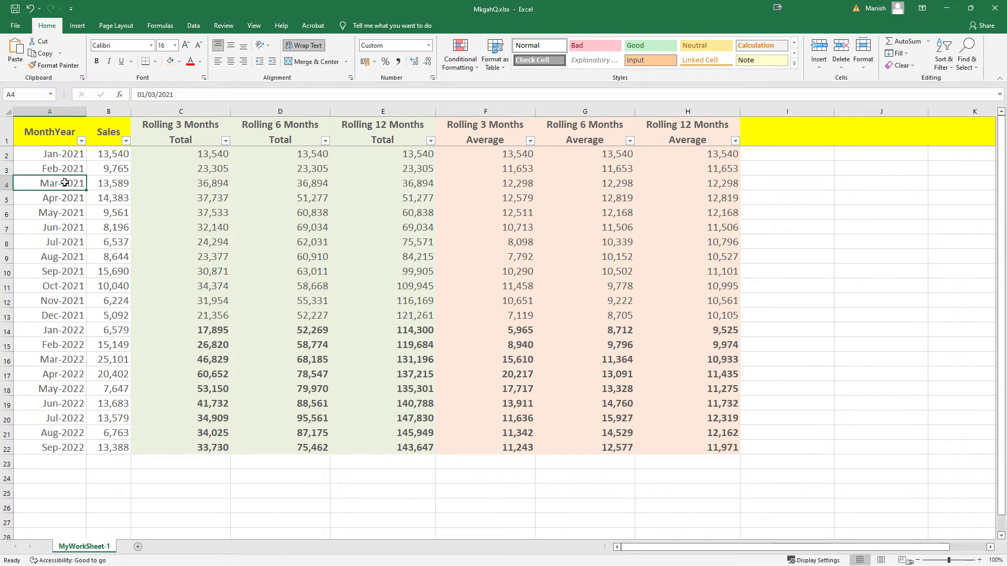
pyautogui.click(103, 183)
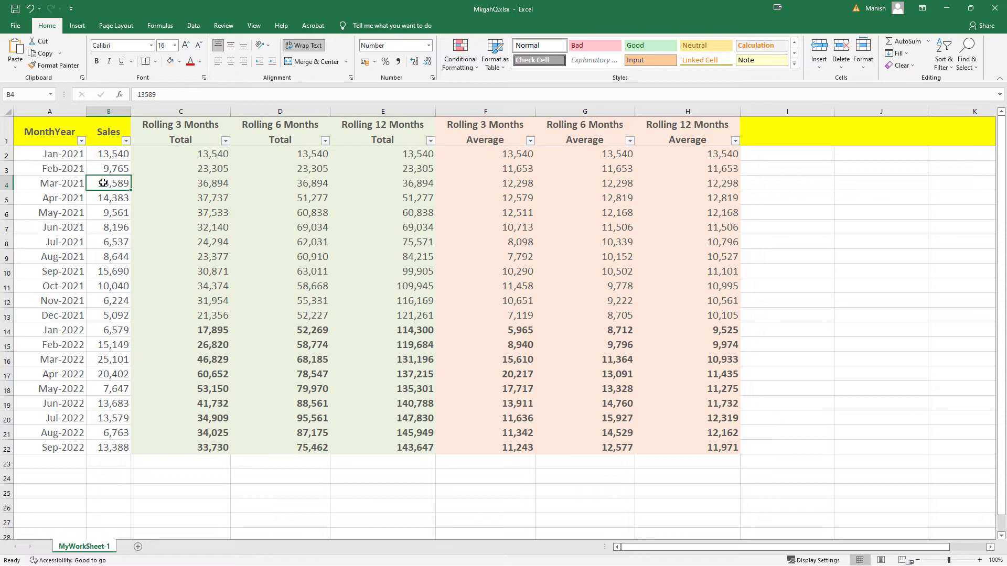
pyautogui.moveTo(103, 183); pyautogui.dragTo(112, 158)
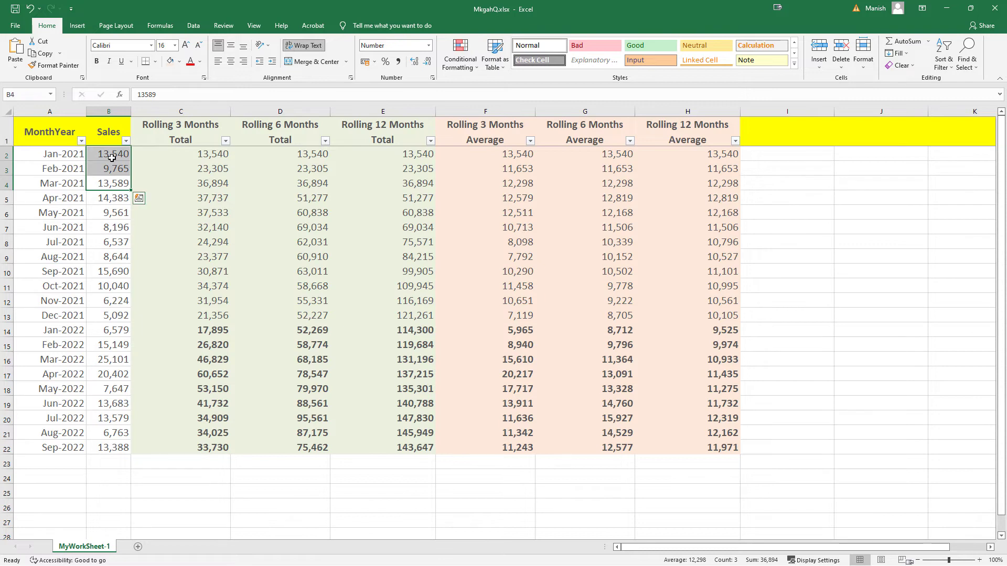
pyautogui.click(207, 185)
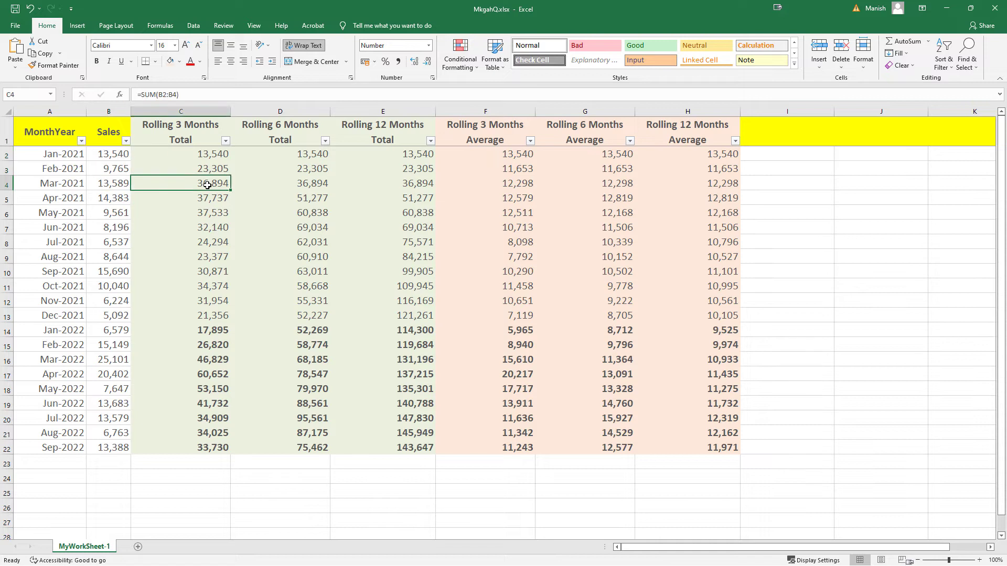
# Select the sales from Feb-2021 to Apr-2021 and inspect the Apr-2021 rolling 3-month total formula in C5.
pyautogui.click(58, 203)
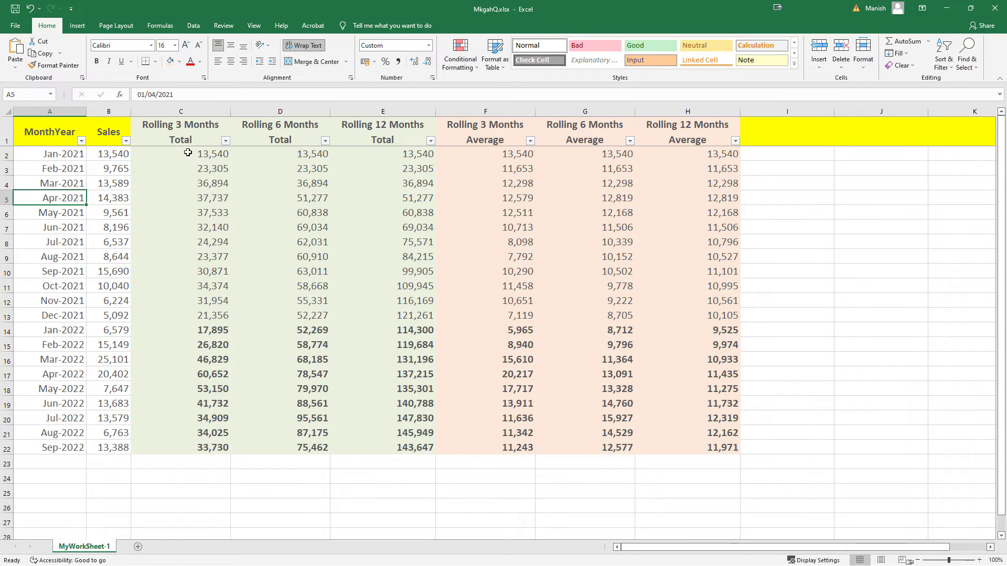
pyautogui.moveTo(112, 198); pyautogui.dragTo(115, 169)
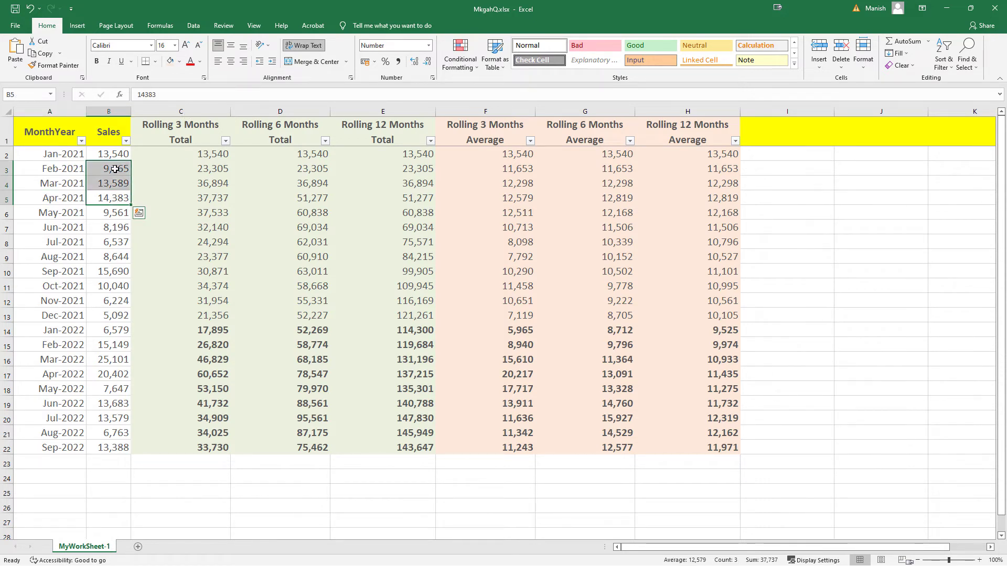
pyautogui.click(206, 199)
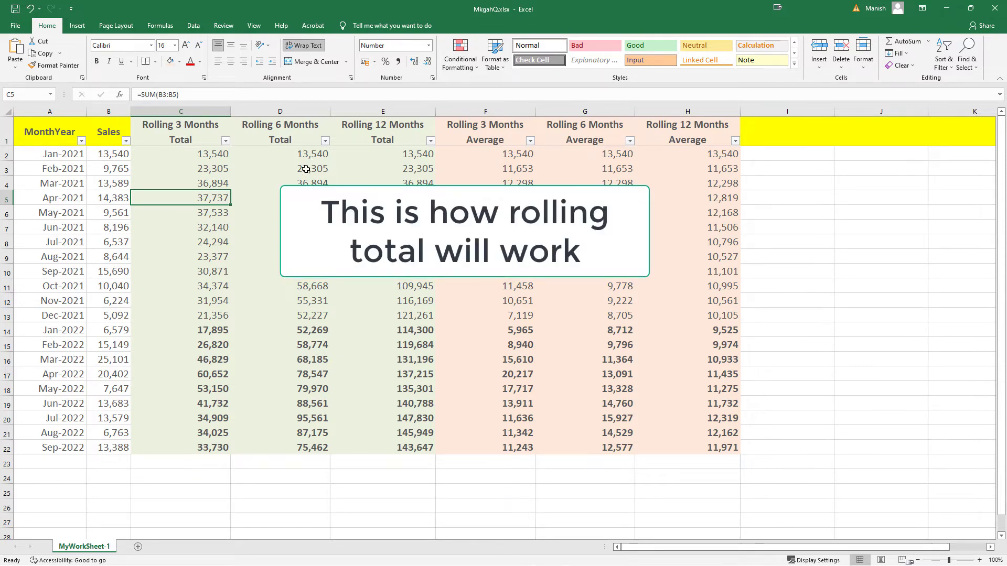
# Trace the rolling 6-month total for the first months, extending the sales selection from Jan-2021 up to Apr-2021.
pyautogui.moveTo(51, 154); pyautogui.dragTo(108, 155)
pyautogui.click(107, 154)
pyautogui.click(93, 170)
pyautogui.hotkey('shift', 'Up')
pyautogui.click(61, 199)
pyautogui.click(96, 201)
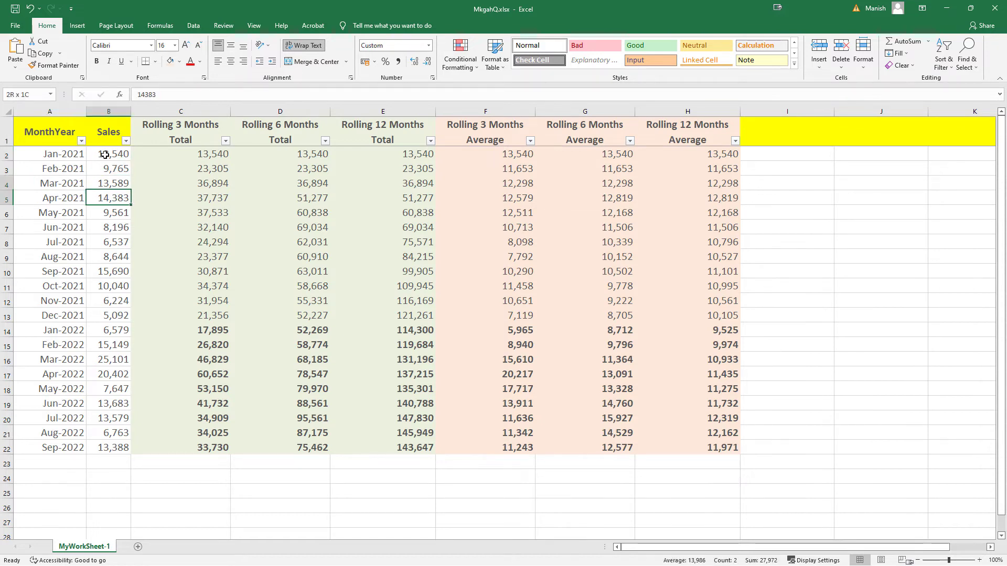
pyautogui.hotkey('shift', 'Up')
pyautogui.hotkey('shift', 'Up')
pyautogui.hotkey('shift', 'Up')
# Select the sales behind the May-2021 and Jun-2021 rolling 6-month totals, B2:B6 followed by B2:B7.
pyautogui.click(79, 210)
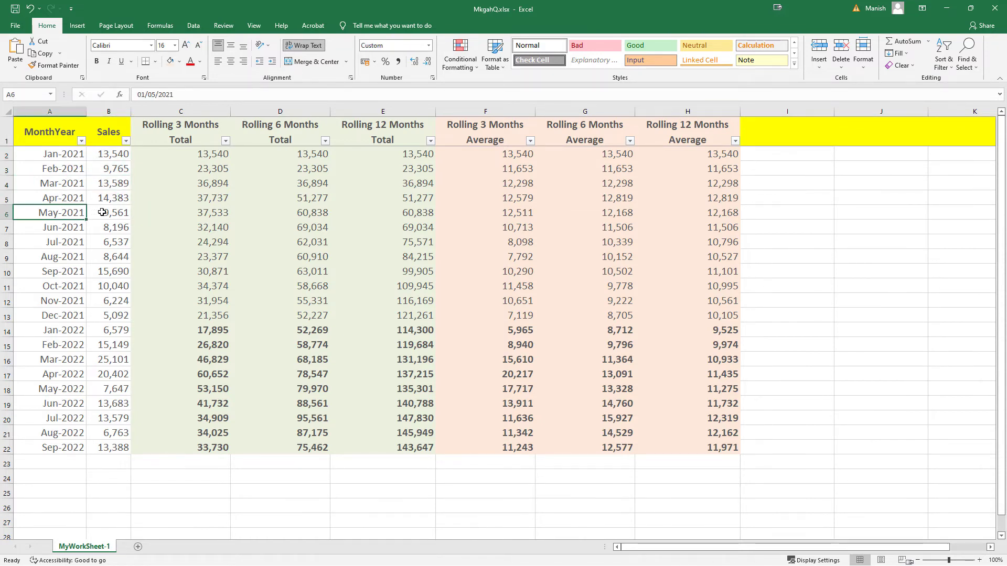
pyautogui.click(102, 212)
pyautogui.hotkey('shift', 'Up')
pyautogui.hotkey('shift', 'Up')
pyautogui.hotkey('shift', 'Up')
pyautogui.hotkey('shift', 'Up')
pyautogui.click(69, 225)
pyautogui.click(95, 225)
pyautogui.hotkey('shift', 'Up')
pyautogui.hotkey('shift', 'Up')
pyautogui.hotkey('shift', 'Up')
pyautogui.hotkey('shift', 'Up')
pyautogui.hotkey('shift', 'Up')
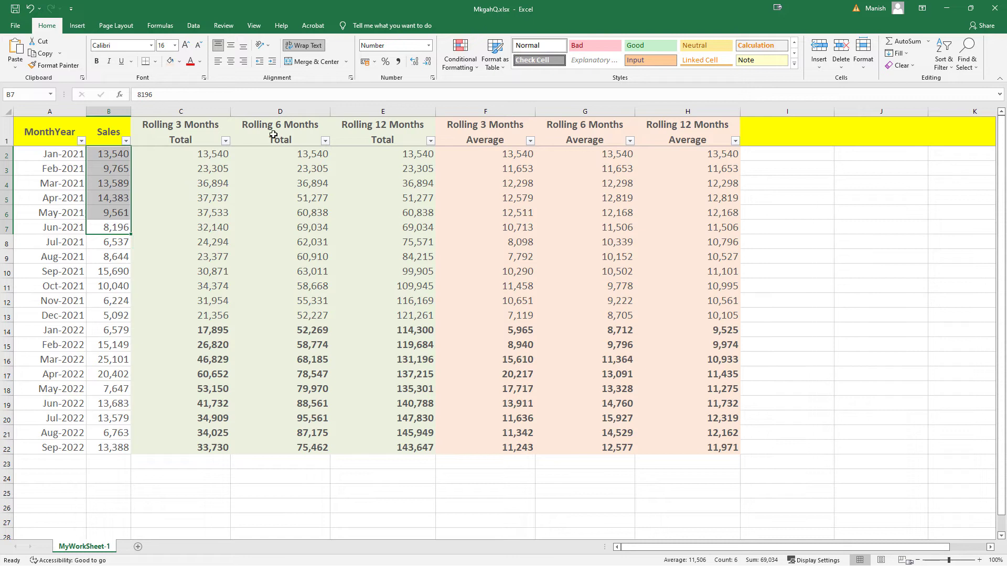
# Select the six-month sales windows for Jul-2021 (B3:B8) and Aug-2021 (B4:B9), and return to cell A2.
pyautogui.click(62, 241)
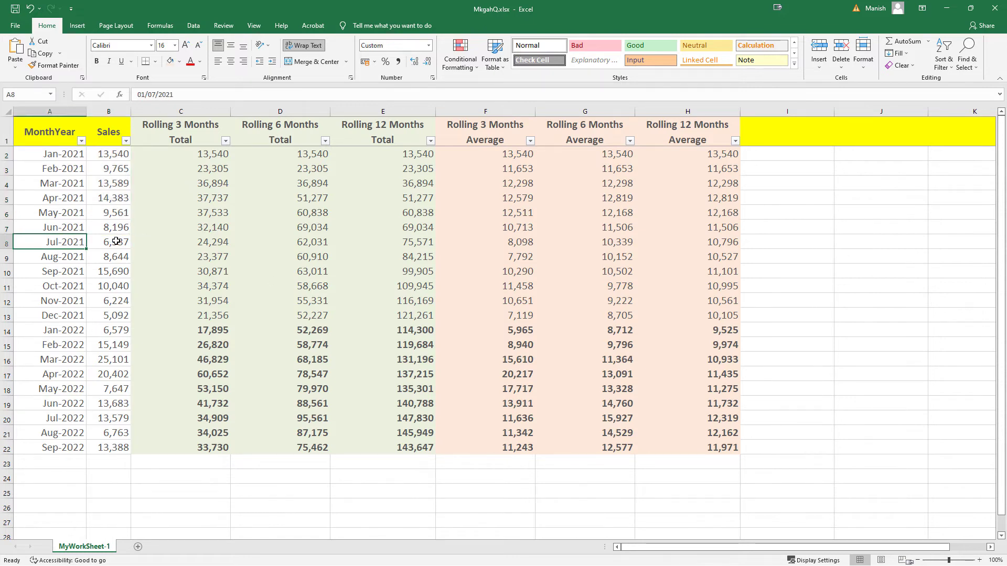
pyautogui.moveTo(116, 241); pyautogui.dragTo(117, 172)
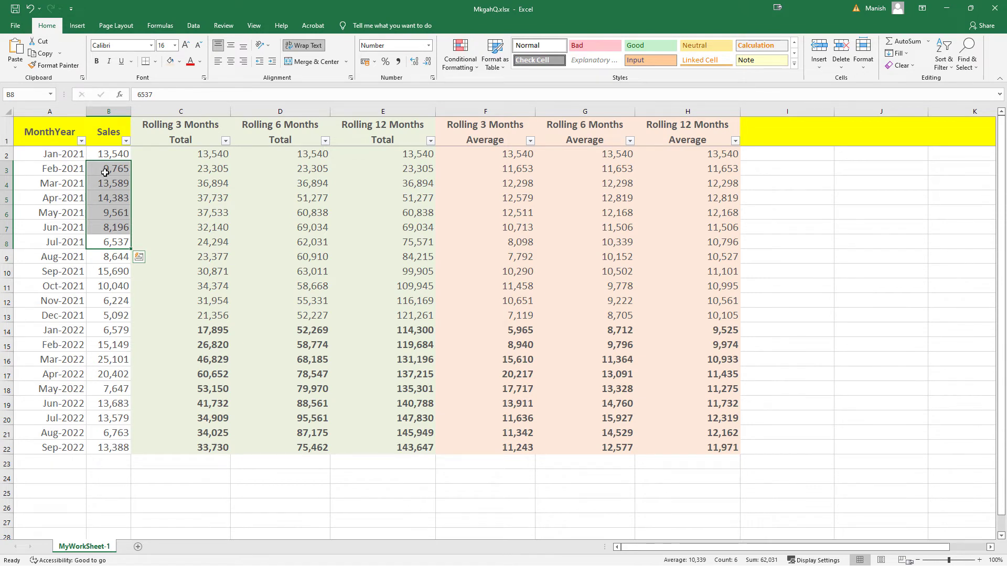
pyautogui.click(61, 257)
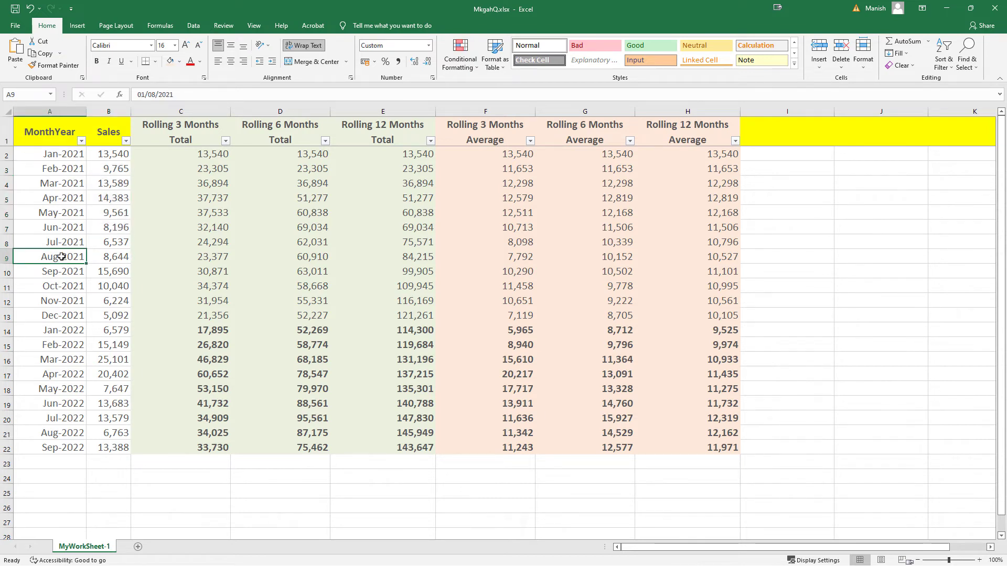
pyautogui.click(105, 258)
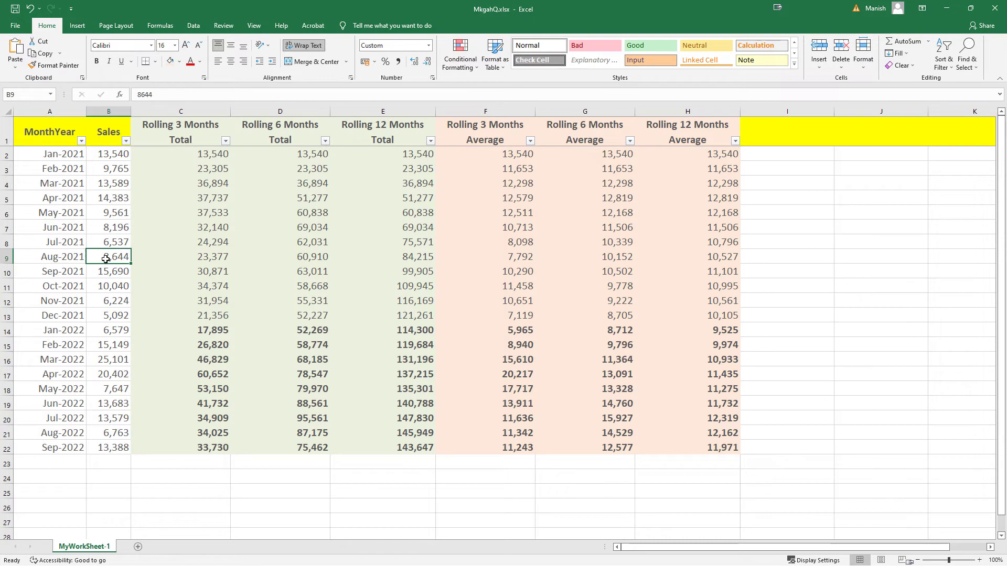
pyautogui.moveTo(105, 259); pyautogui.dragTo(106, 187)
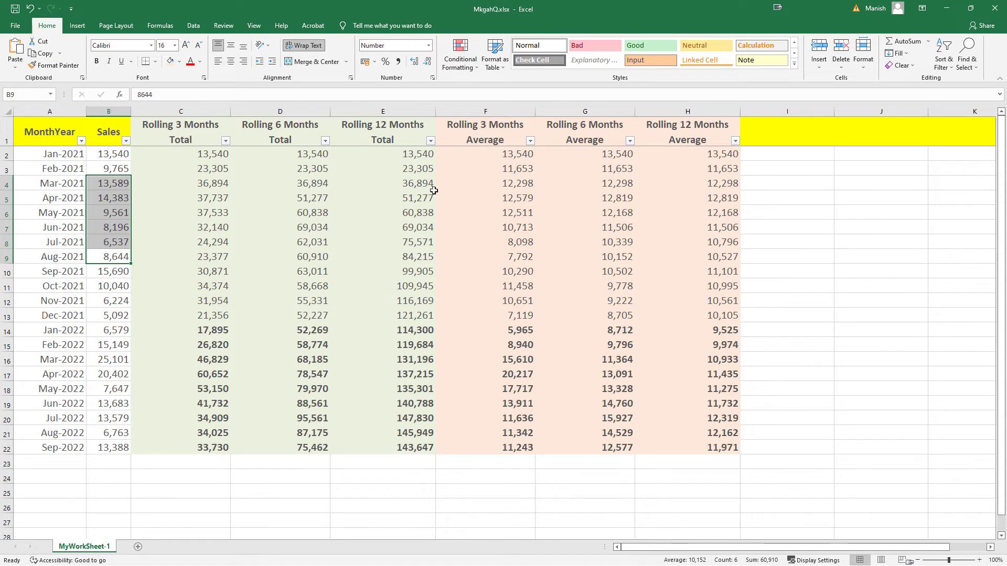
pyautogui.hotkey('ctrl', 'Home')
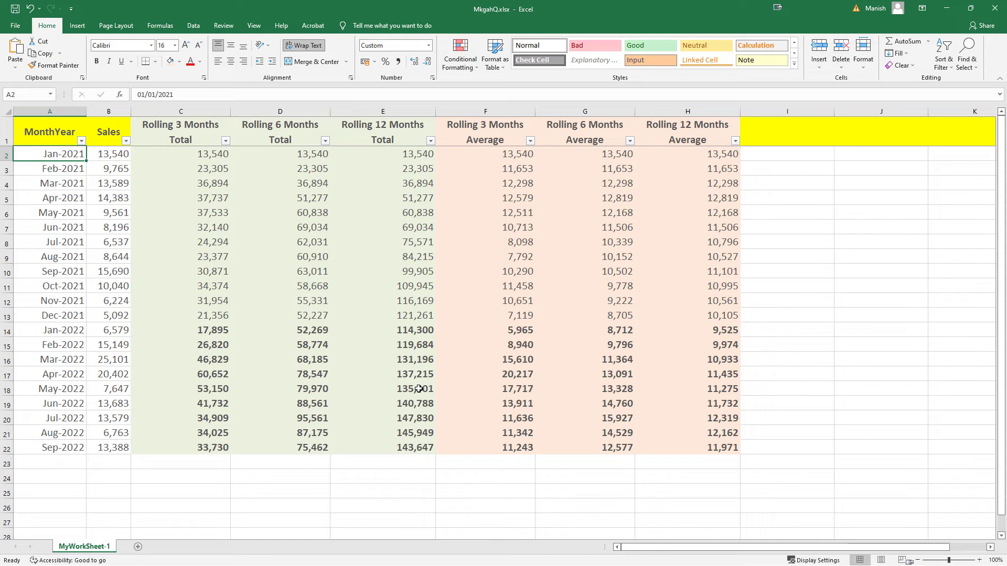
# Inspect the Rolling 3 Months Average formulas for Jan-2021 in F2 and Feb-2021 in F3.
pyautogui.click(496, 153)
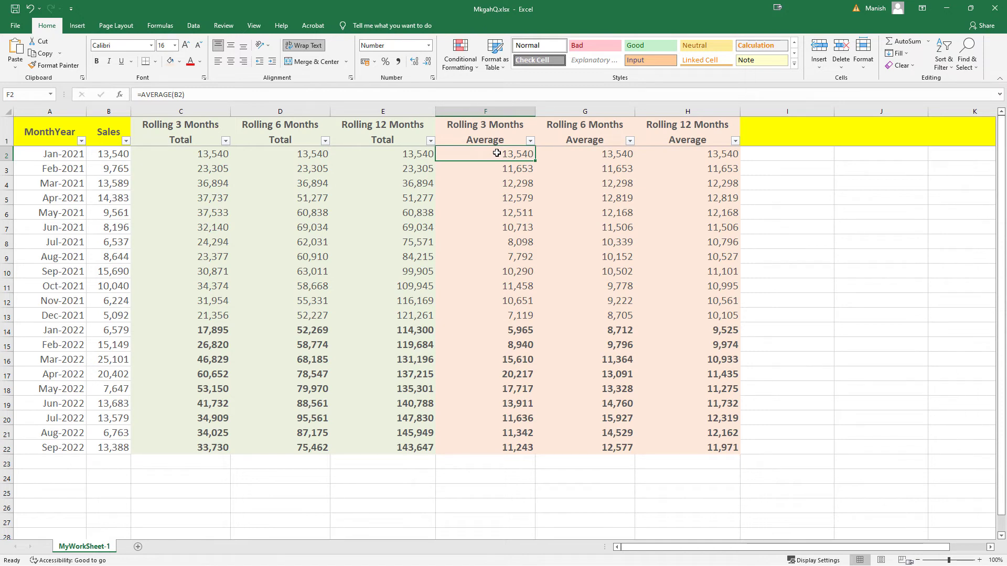
pyautogui.click(61, 167)
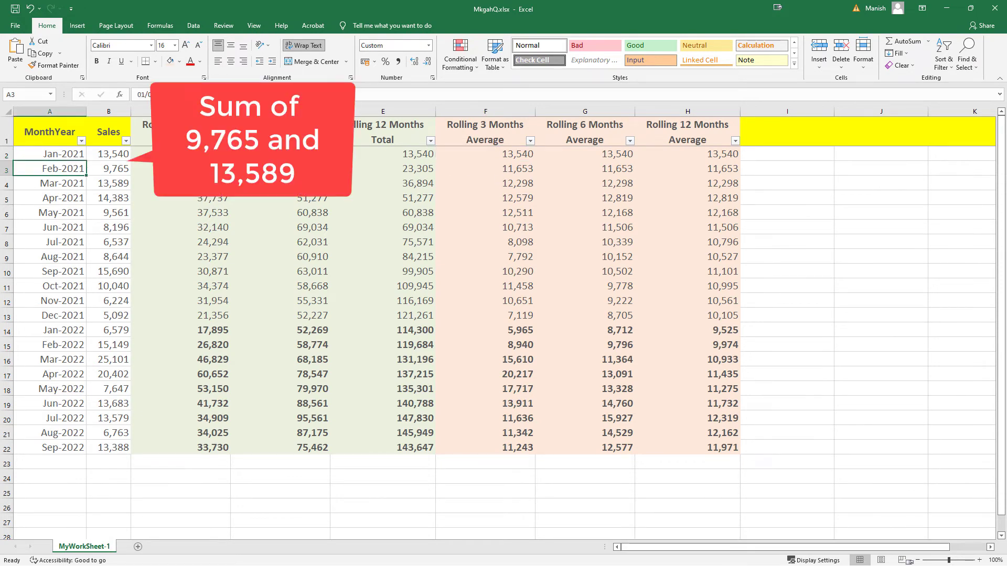
pyautogui.click(181, 168)
pyautogui.hotkey('shift', 'Up')
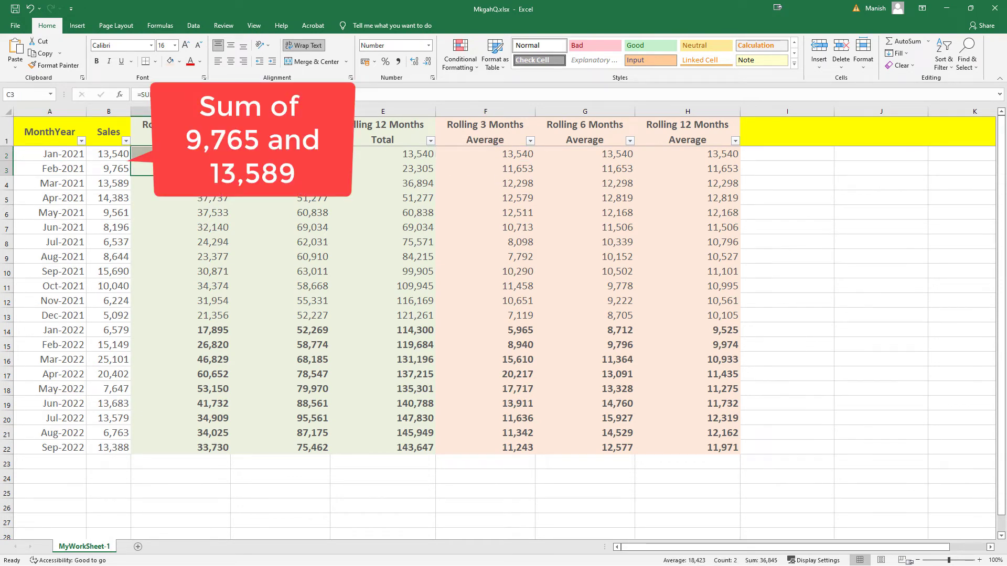
pyautogui.click(511, 174)
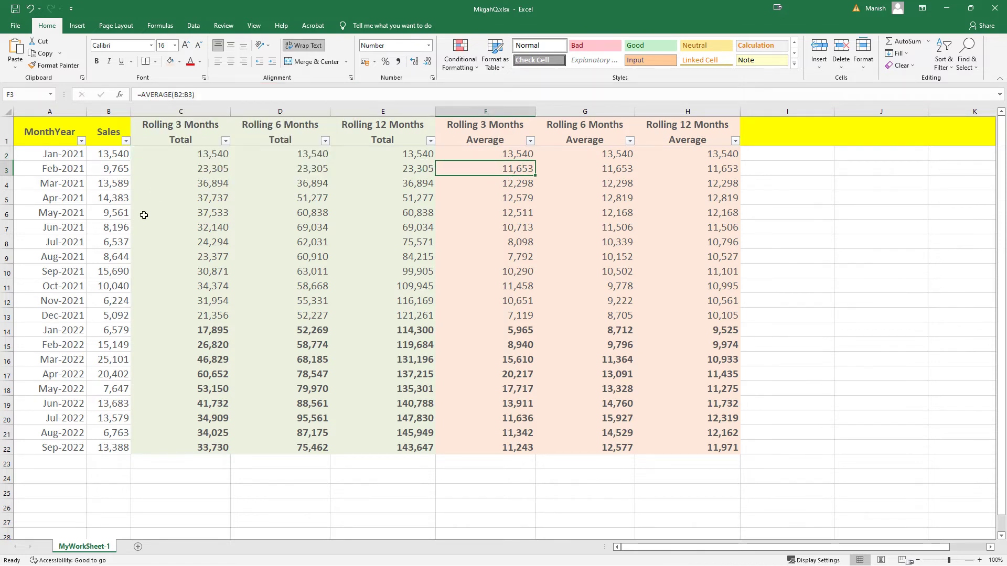
# Compare the three-month sales windows for Mar-2021 and Apr-2021 with their rolling average formulas in F4 and F5.
pyautogui.click(55, 188)
pyautogui.moveTo(106, 184); pyautogui.dragTo(104, 154)
pyautogui.click(507, 184)
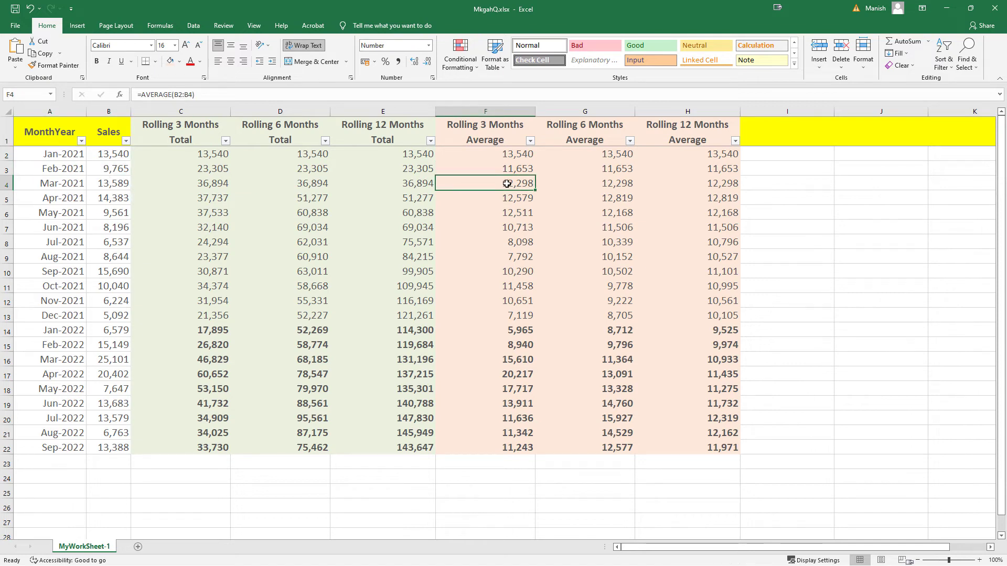
pyautogui.click(77, 199)
pyautogui.moveTo(96, 199); pyautogui.dragTo(99, 168)
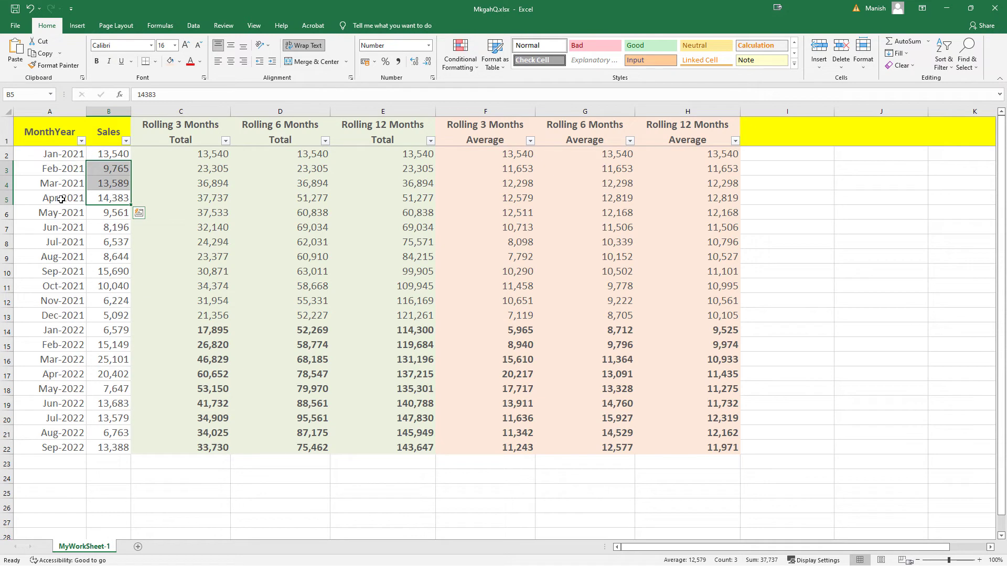
pyautogui.click(504, 200)
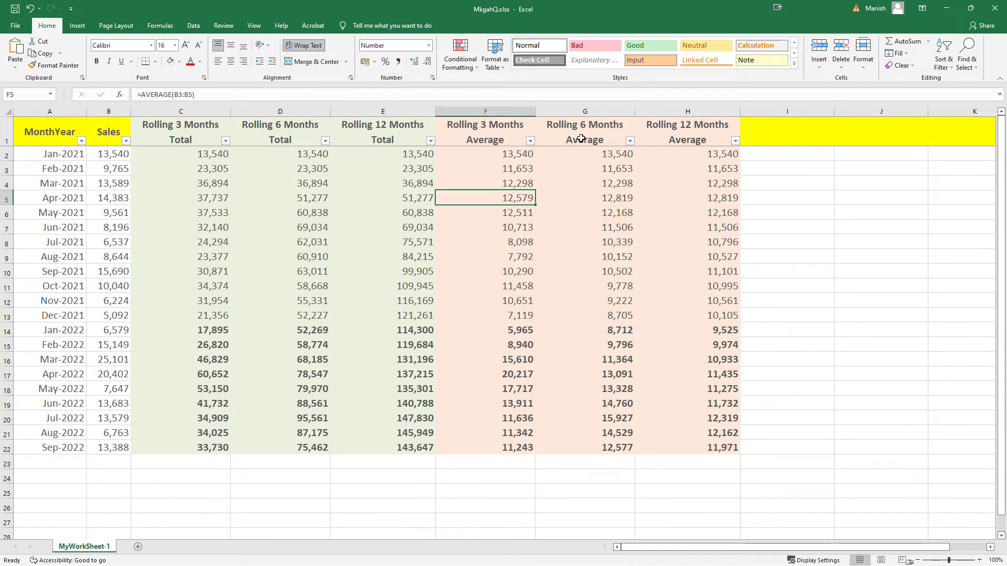
# Examine the Rolling 6 Months Average and Rolling 12 Months Average columns.
pyautogui.moveTo(581, 138); pyautogui.dragTo(580, 247)
pyautogui.moveTo(682, 133); pyautogui.dragTo(687, 218)
pyautogui.click(656, 317)
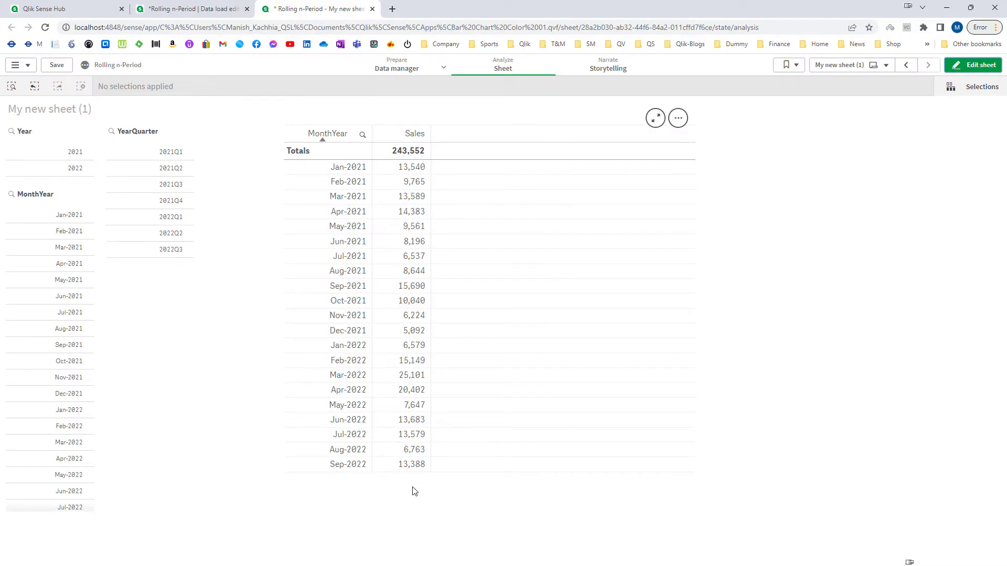
# Switch back to the Qlik Sense sheet, put it in edit mode and open the MonthYear table's Sales column settings.
pyautogui.click(981, 68)
pyautogui.click(640, 191)
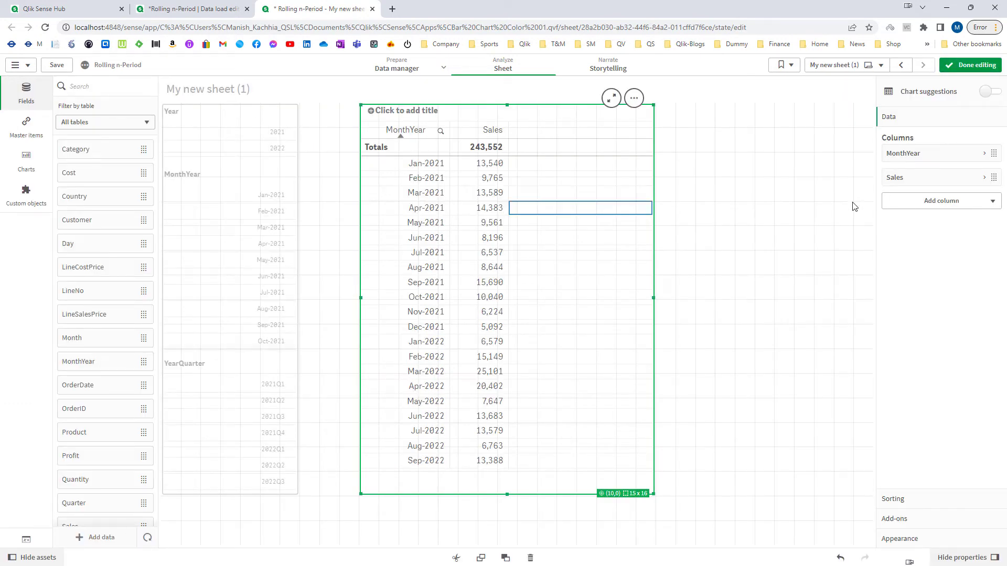
pyautogui.click(926, 178)
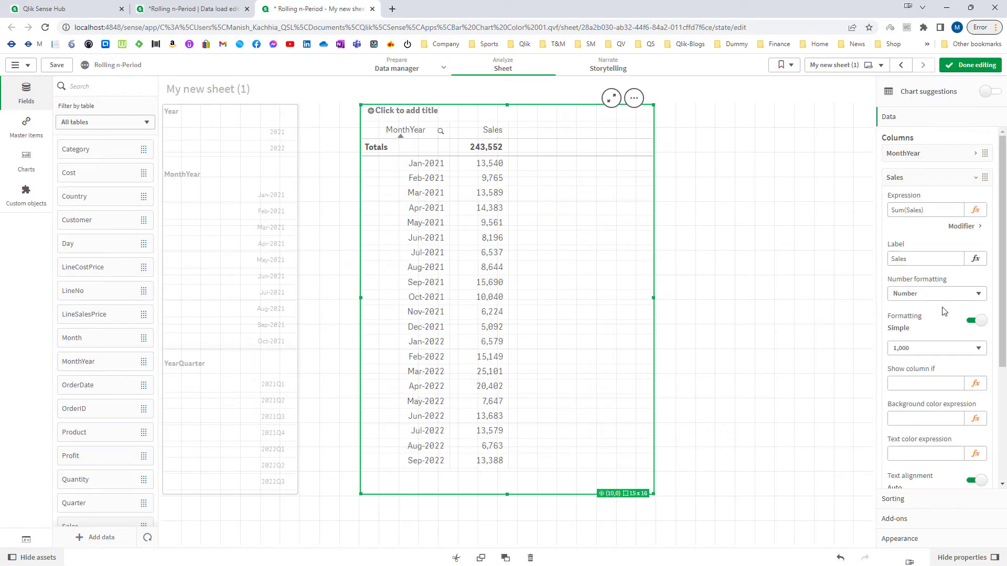
# Apply an Accumulation modifier with the Full range to the Sales column's Sum(Sales) expression.
pyautogui.click(964, 226)
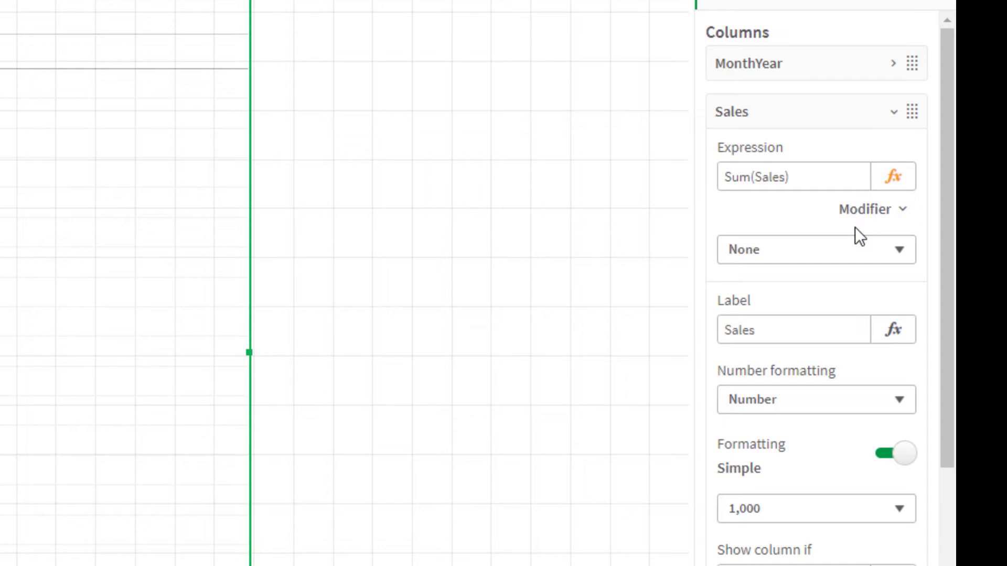
pyautogui.click(848, 257)
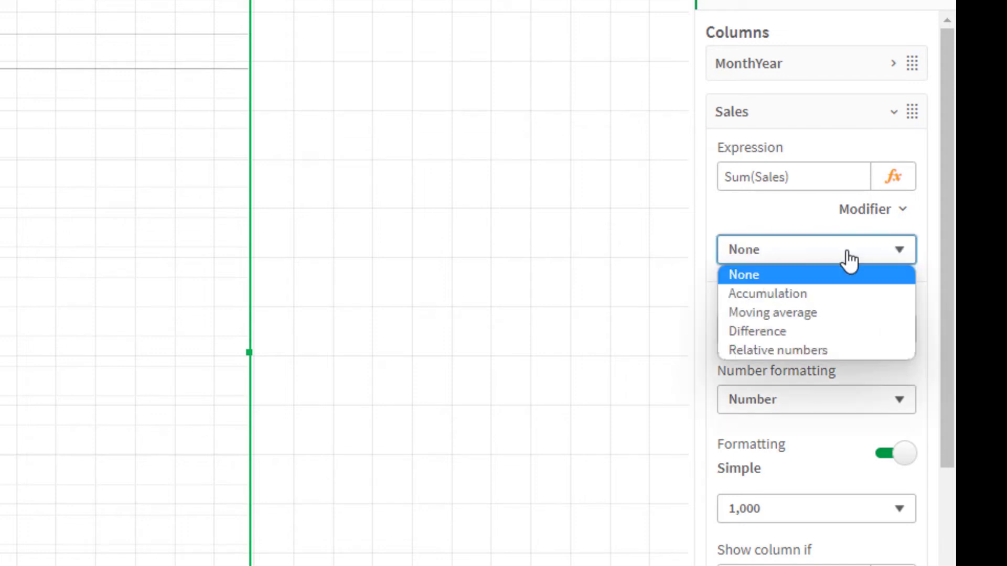
pyautogui.click(806, 291)
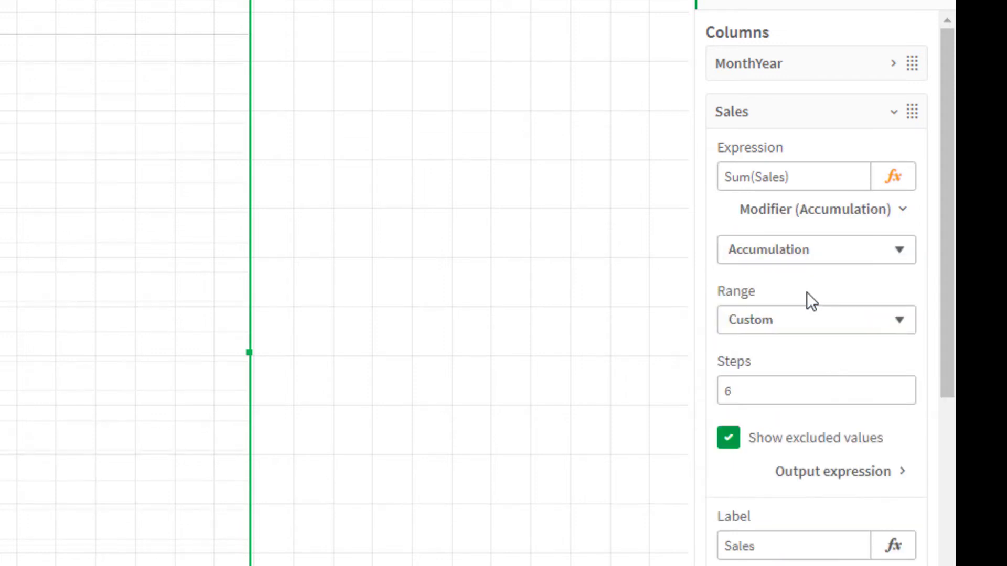
pyautogui.click(800, 321)
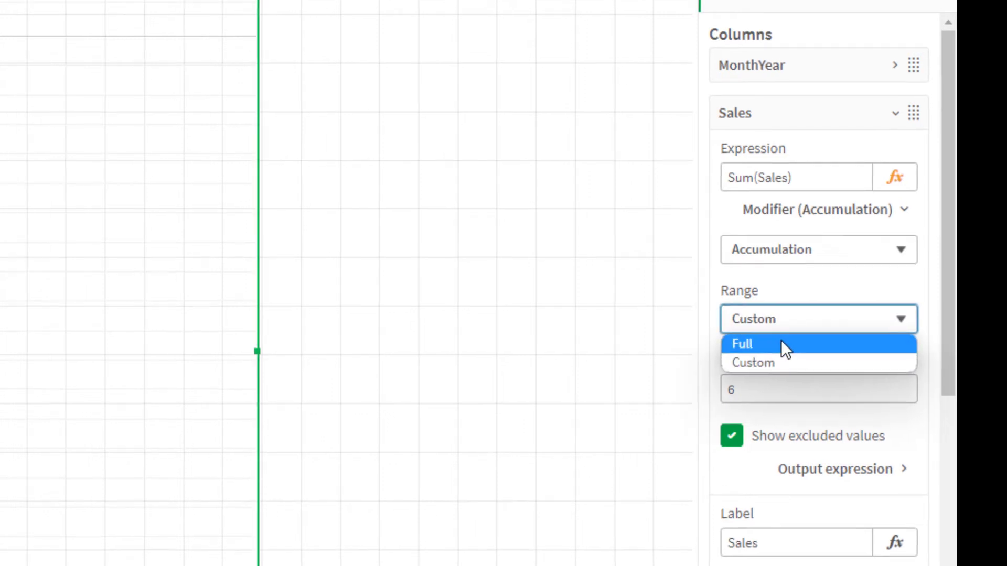
pyautogui.click(782, 344)
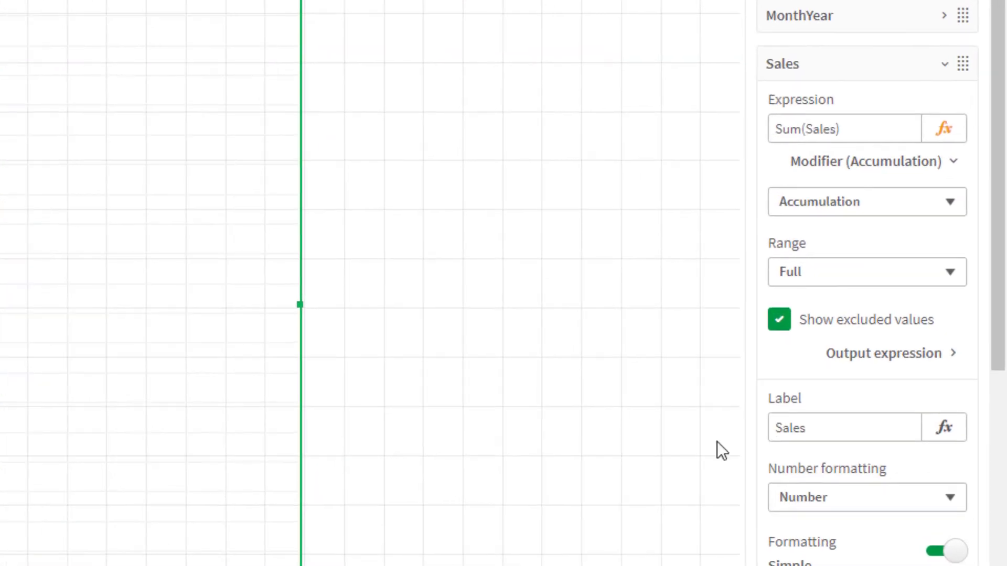
# Change the Sales accumulation range to Custom with 3 steps and finish editing the sheet.
pyautogui.click(830, 278)
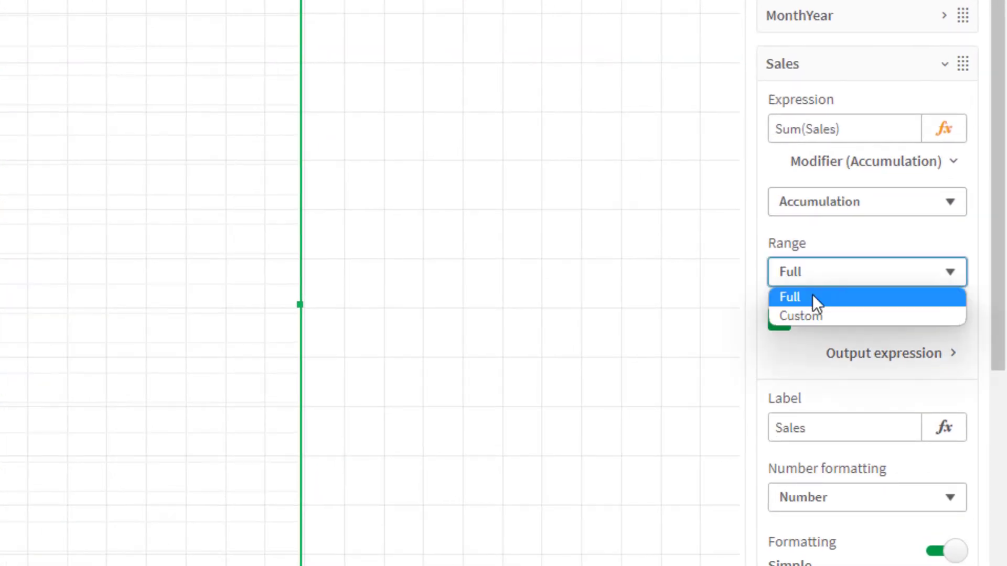
pyautogui.click(807, 306)
pyautogui.click(808, 342)
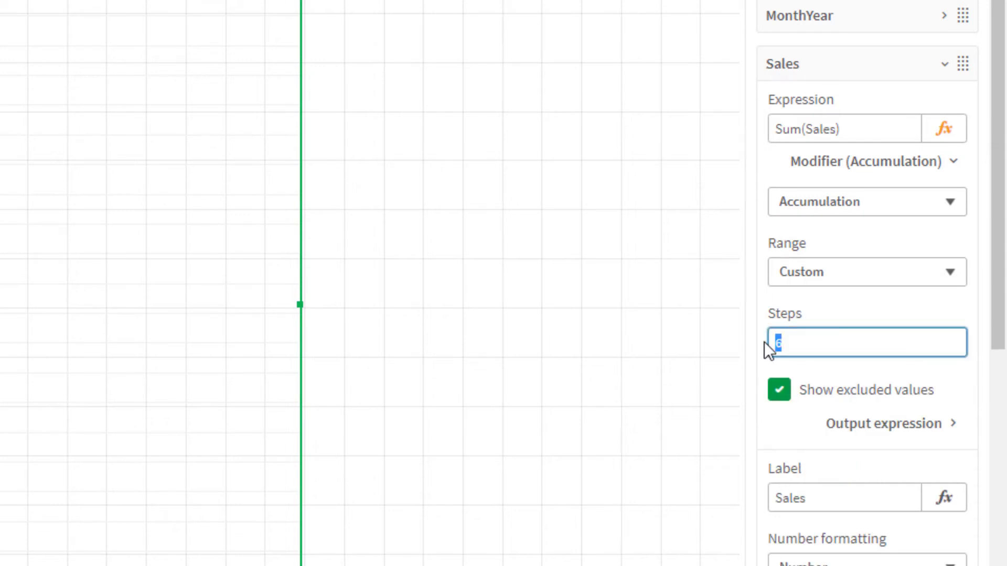
pyautogui.write('3')
pyautogui.click(974, 65)
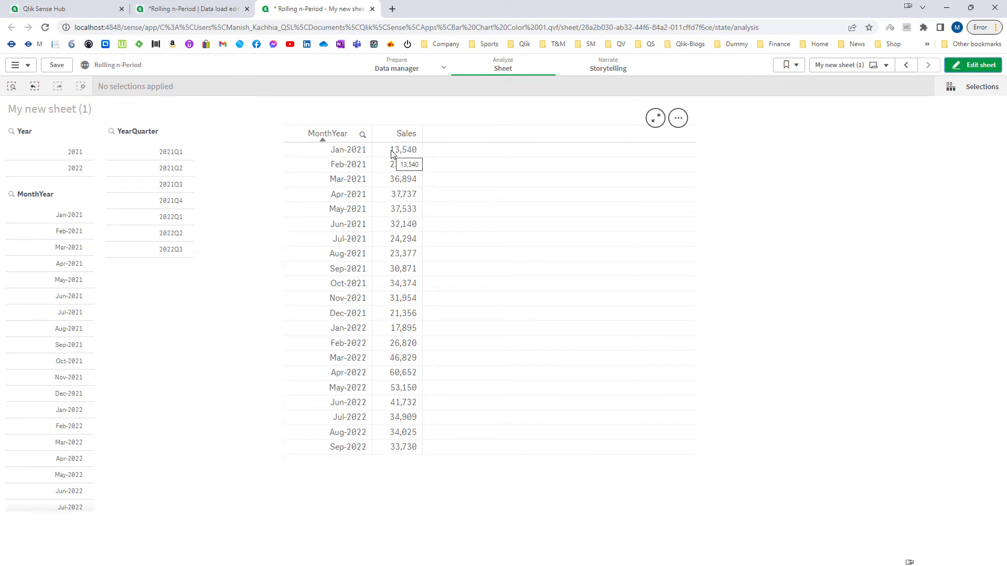
# Compare Excel's Rolling 3 Months Total in C2:C22 with the Qlik Sense Sales column, and filter MonthYear to Jan-2022 through Sep-2022.
pyautogui.hotkey('alt', 'Tab')
pyautogui.moveTo(630, 165); pyautogui.dragTo(614, 458)
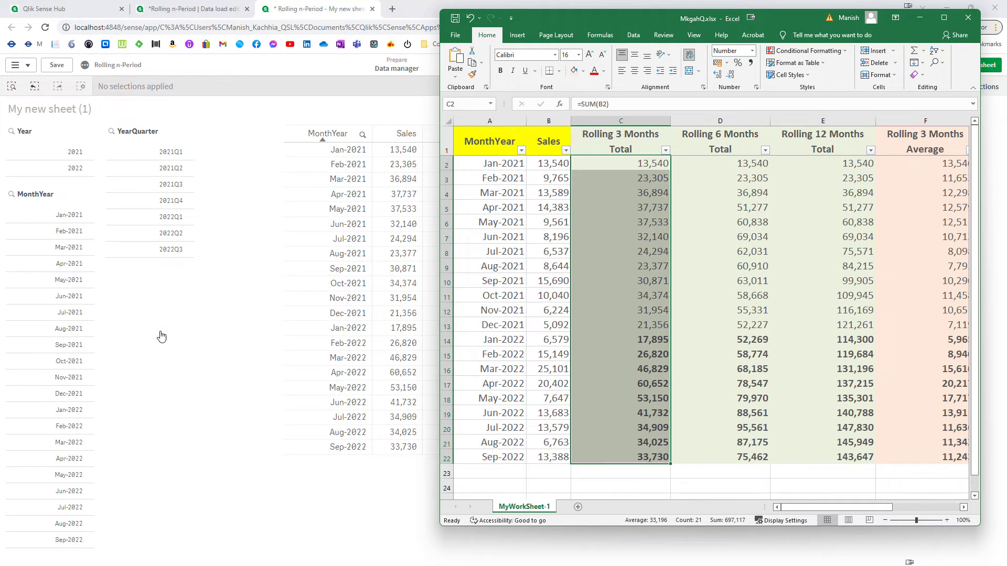
pyautogui.moveTo(79, 410); pyautogui.dragTo(59, 539)
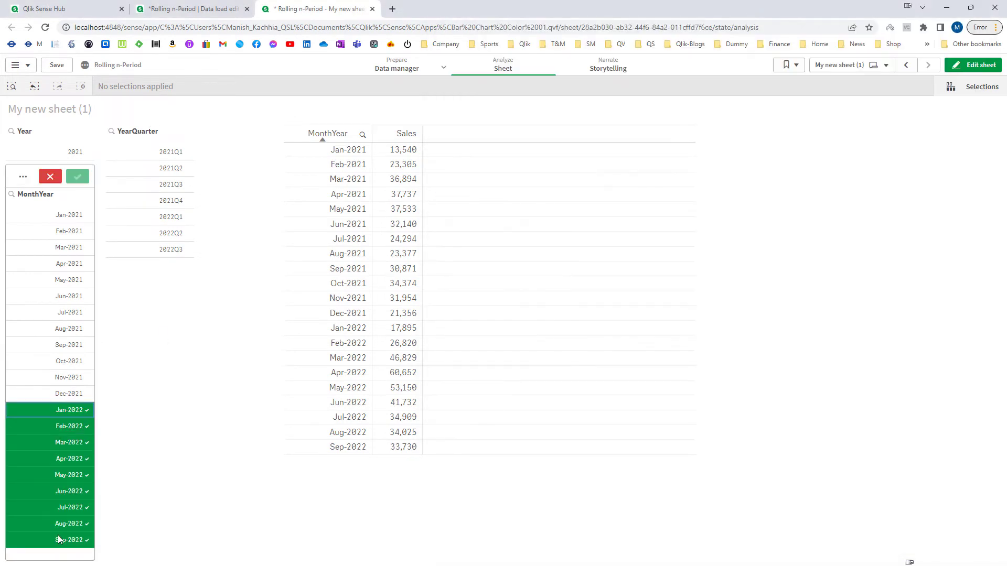
pyautogui.click(79, 176)
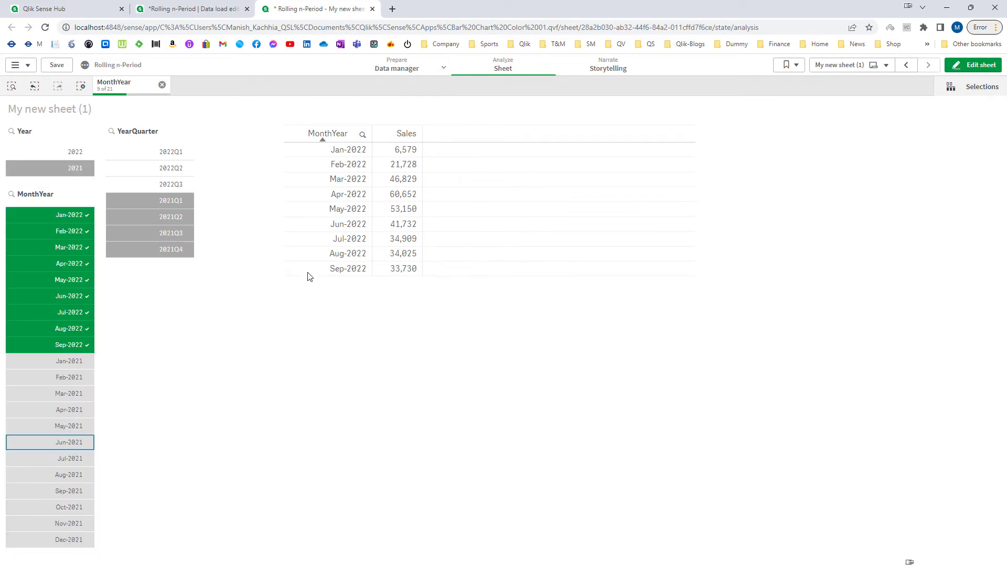
# Switch to Excel and fill the Jan-2022 to Sep-2022 rows, A14:H22, with yellow.
pyautogui.hotkey('alt', 'Tab')
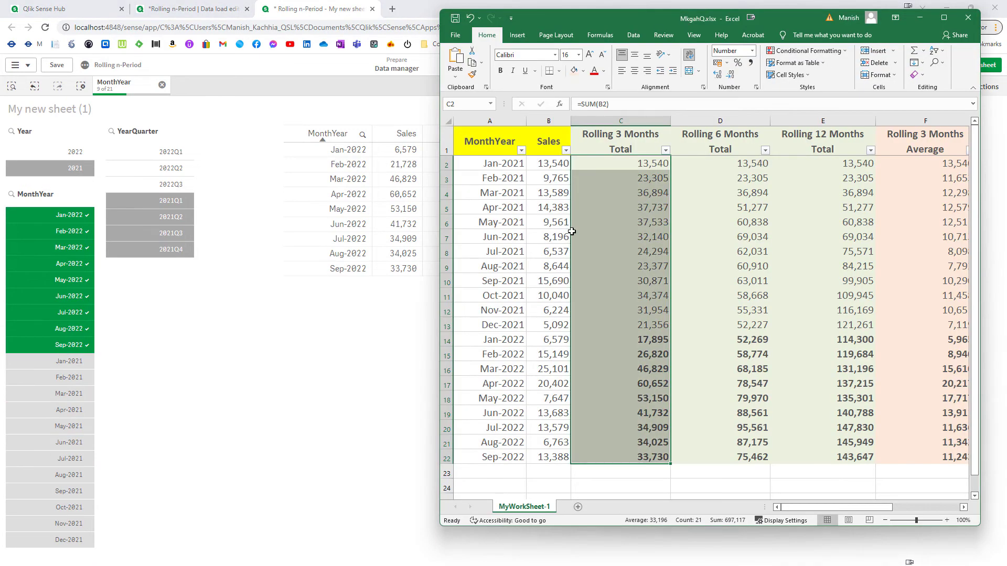
pyautogui.click(611, 323)
pyautogui.moveTo(493, 345); pyautogui.dragTo(838, 461)
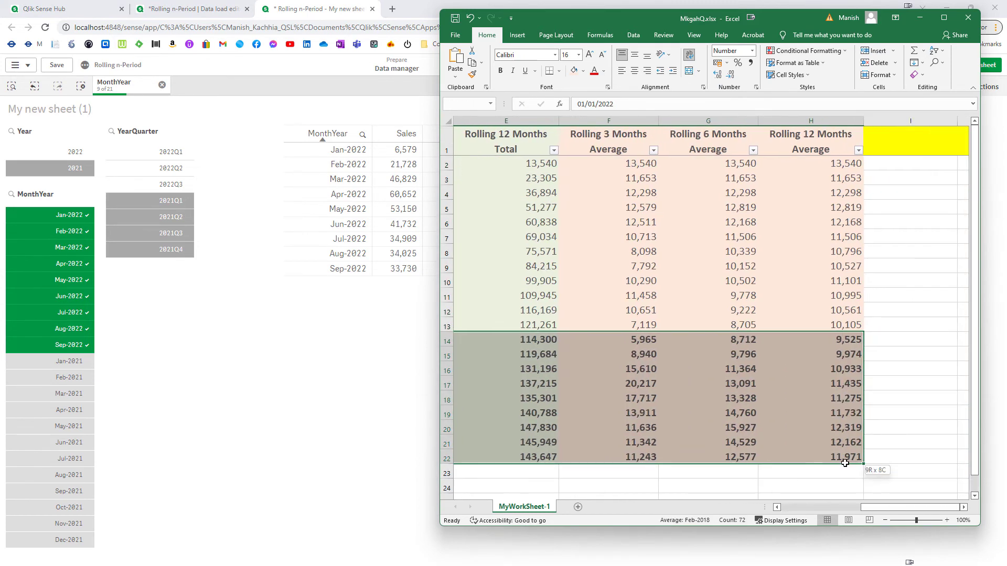
pyautogui.click(582, 70)
pyautogui.click(604, 167)
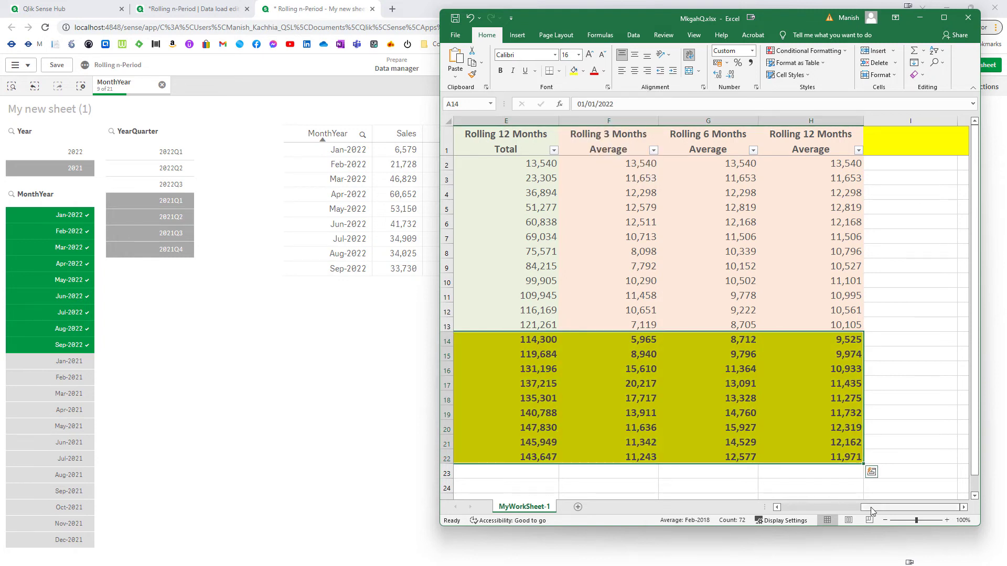
# Compare the Rolling 3 Months Total values for Jan-2022 to Sep-2022 with the filtered Qlik Sense table, focusing on Jan-2022 and Feb-2022.
pyautogui.moveTo(872, 511); pyautogui.dragTo(793, 507)
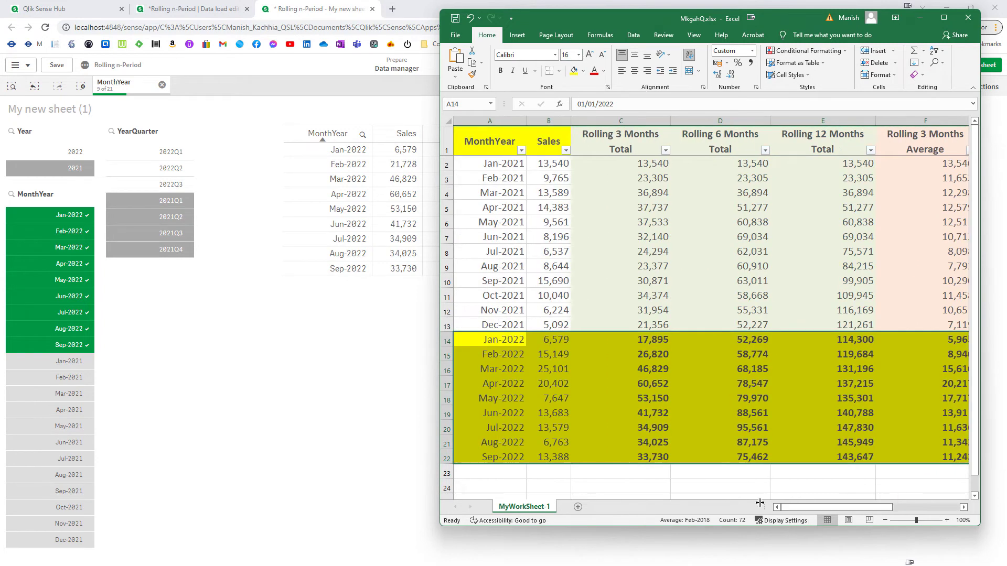
pyautogui.click(499, 335)
pyautogui.click(499, 454)
pyautogui.moveTo(639, 343); pyautogui.dragTo(641, 460)
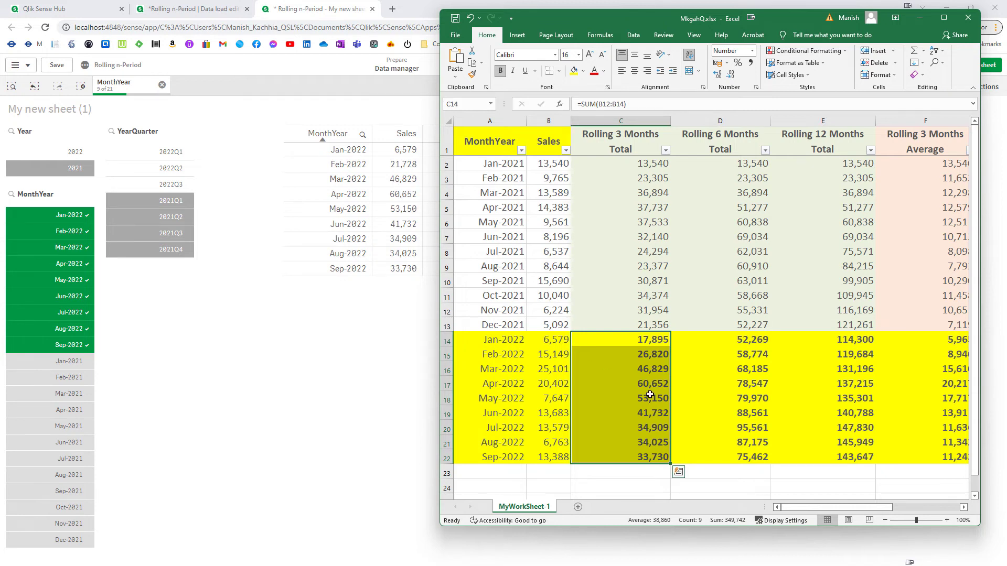
pyautogui.moveTo(651, 370); pyautogui.dragTo(656, 457)
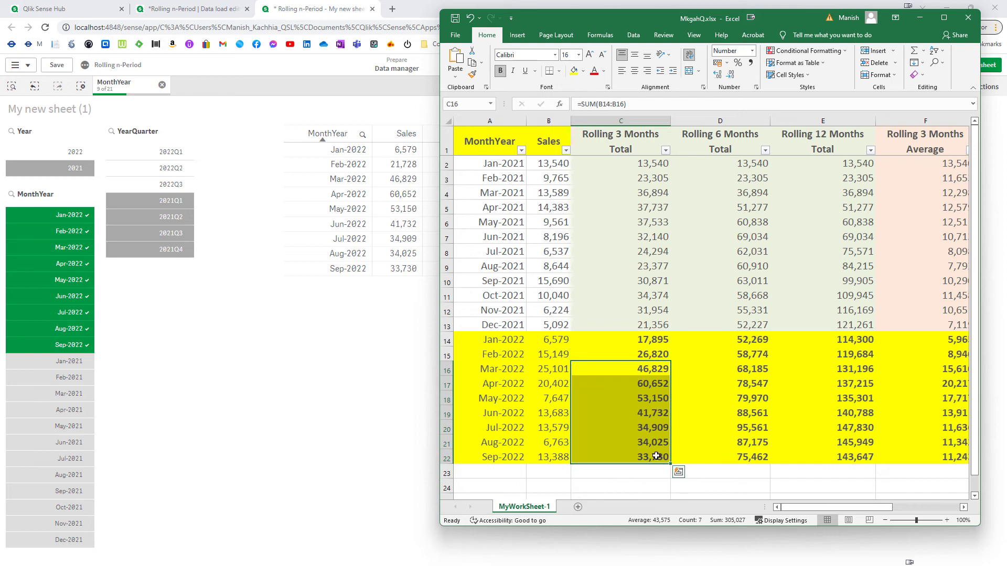
pyautogui.moveTo(650, 339); pyautogui.dragTo(648, 352)
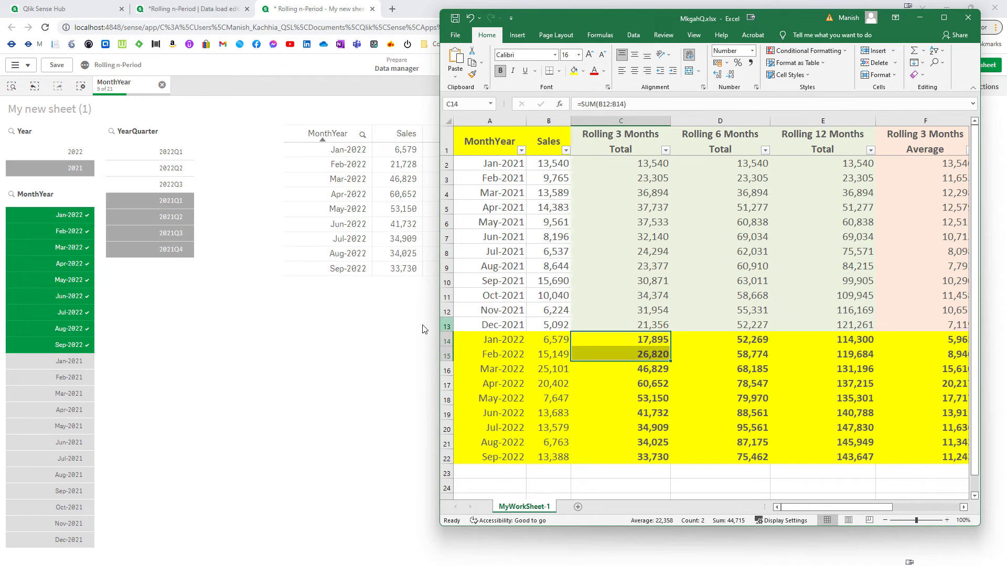
# Switch back to Qlik Sense, clear the MonthYear selection and put the sheet in edit mode.
pyautogui.click(395, 328)
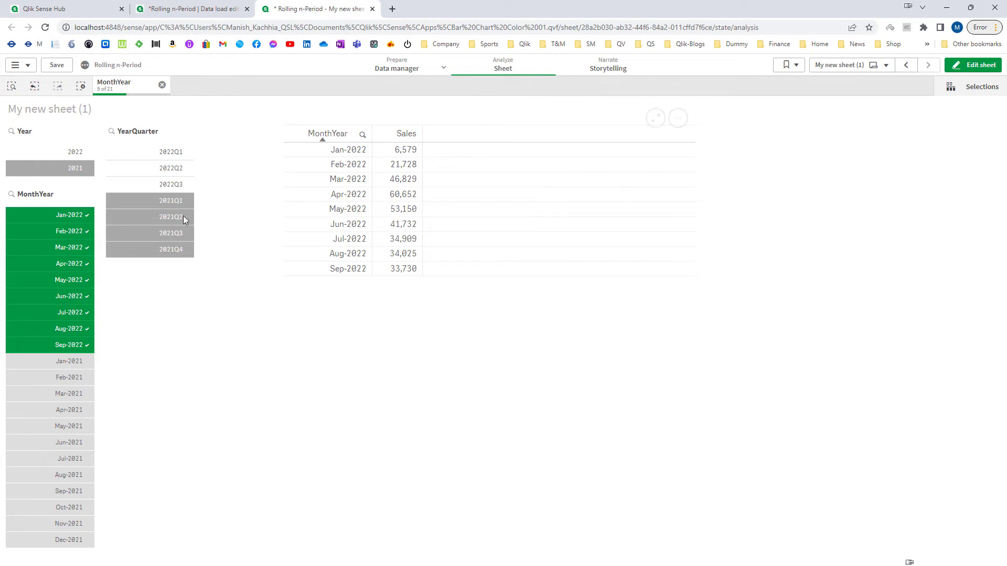
pyautogui.click(83, 87)
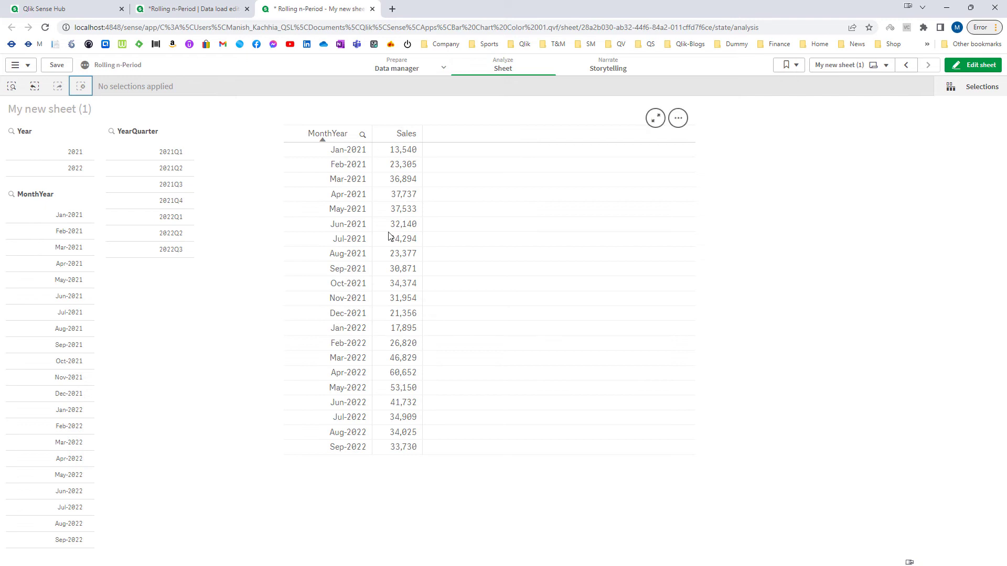
pyautogui.click(970, 65)
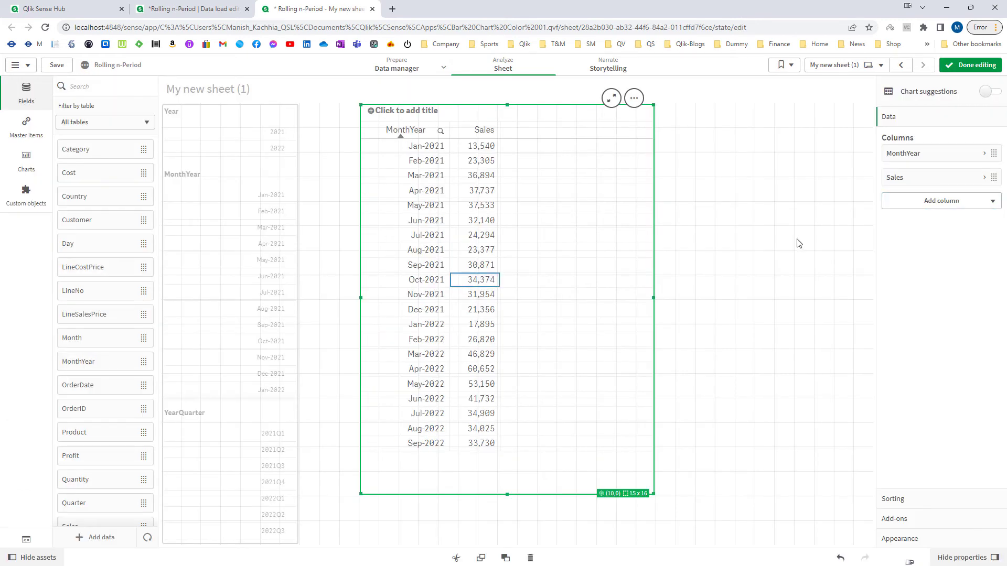
# Add a column to the table with the expression RangeSum(Above(SUM(Sales),0,3)).
pyautogui.click(904, 205)
pyautogui.click(912, 251)
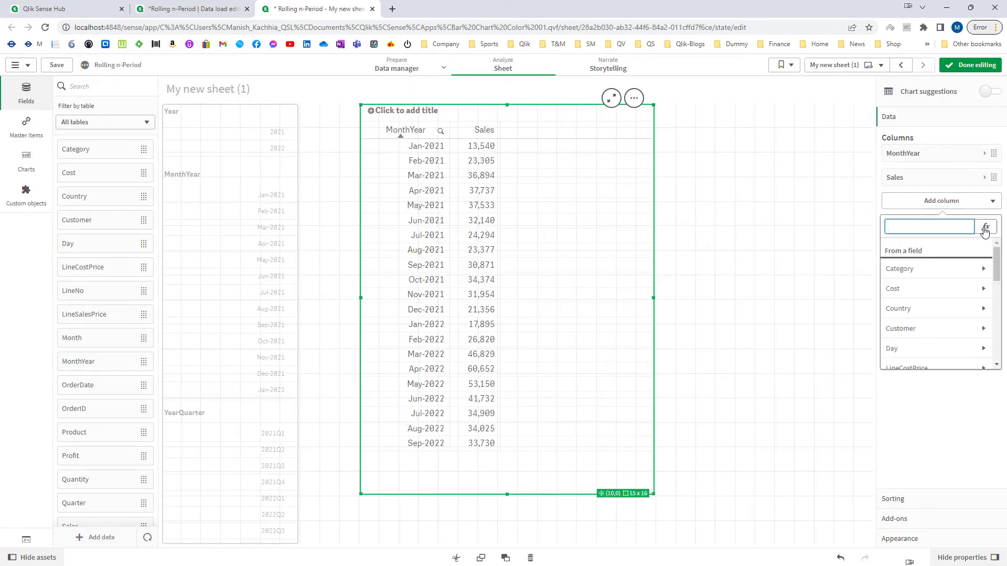
pyautogui.click(981, 227)
pyautogui.write('Ra')
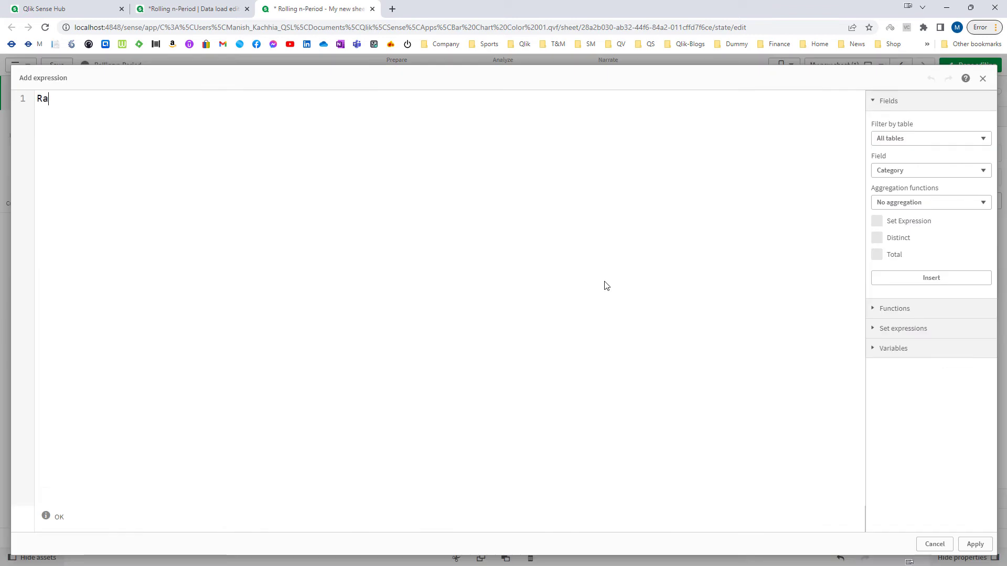
pyautogui.write('ngeSum(Av')
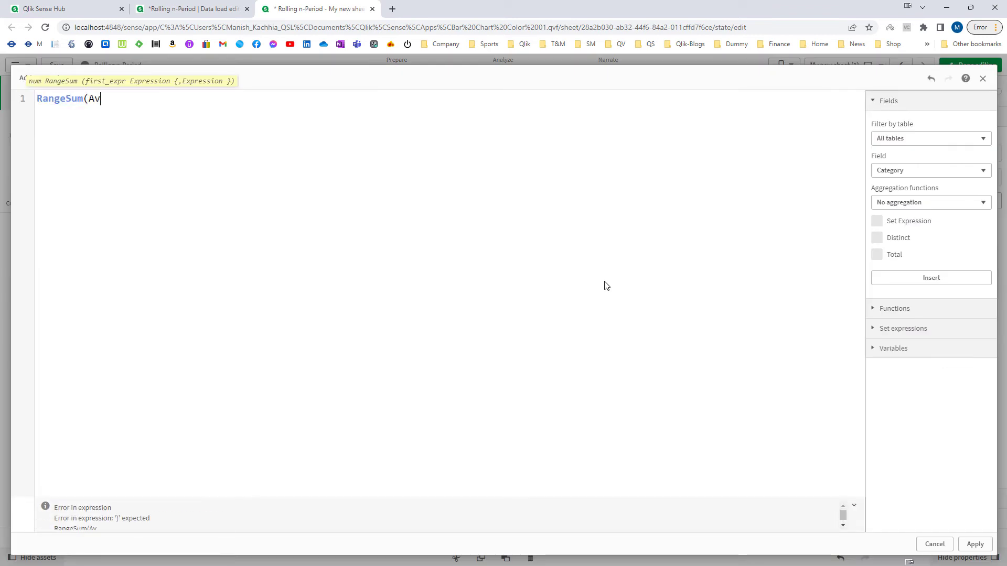
pyautogui.press('BackSpace')
pyautogui.write('bove(SUM(Sl')
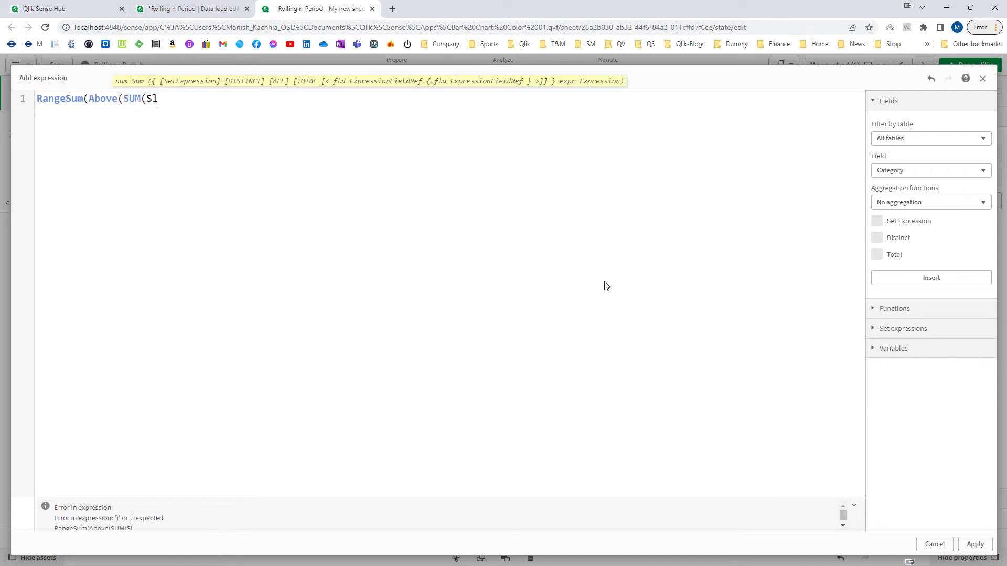
pyautogui.press('BackSpace')
pyautogui.write('ale')
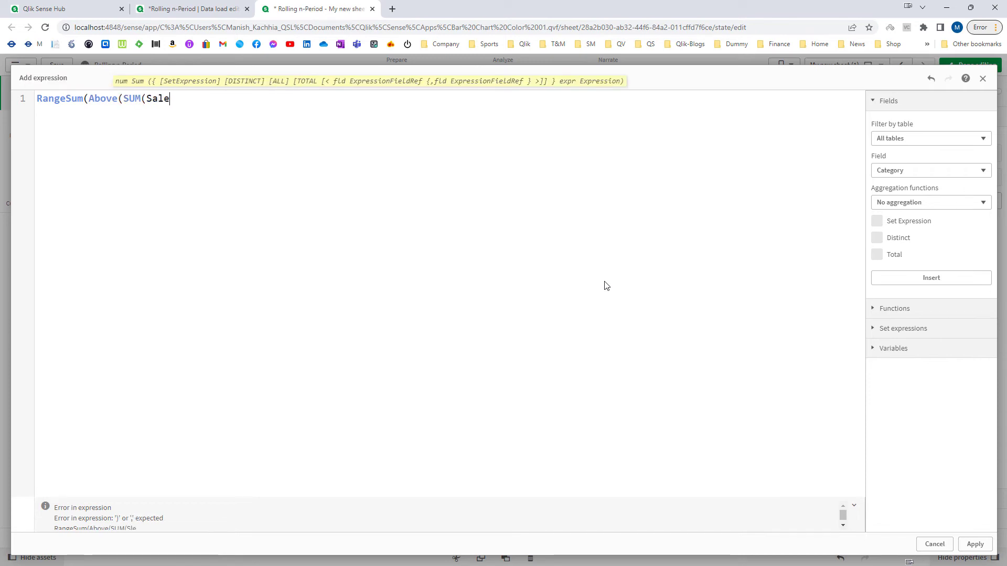
pyautogui.write('s),0,3))')
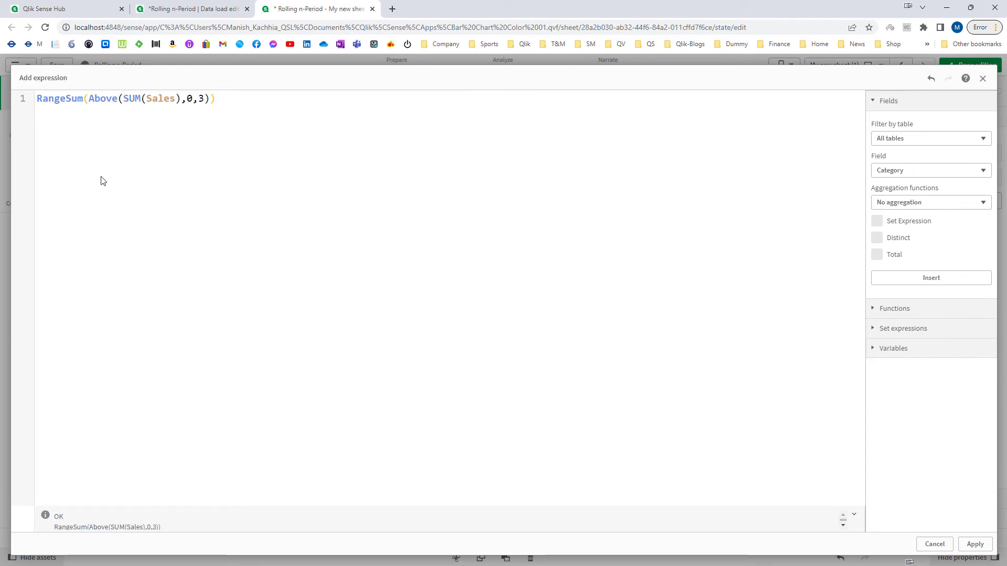
pyautogui.doubleClick(56, 98)
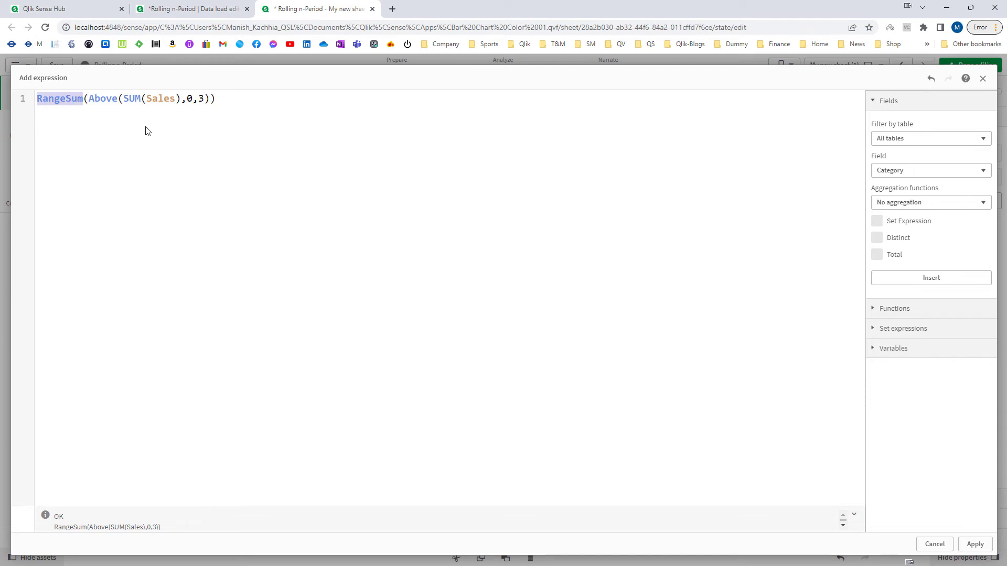
pyautogui.moveTo(146, 131); pyautogui.dragTo(165, 149)
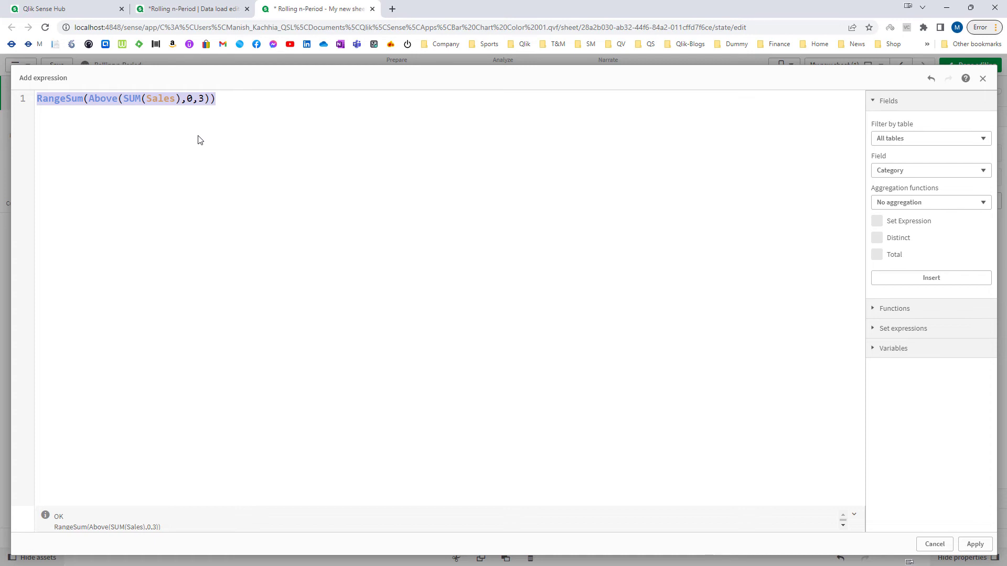
pyautogui.click(974, 545)
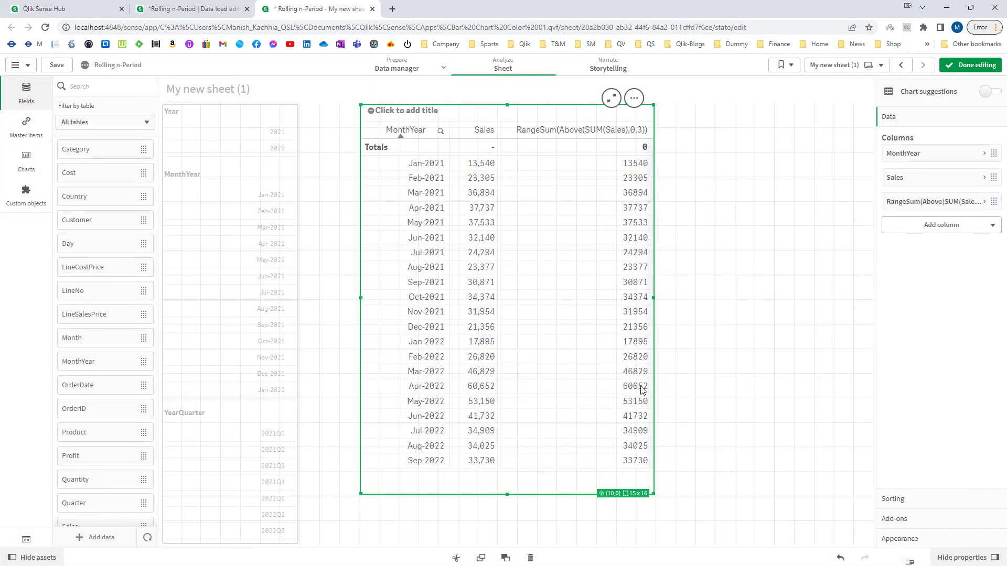
# Label the RangeSum column Rolling 3 Months and set its number formatting to Number with the simple 1,000 format.
pyautogui.click(928, 204)
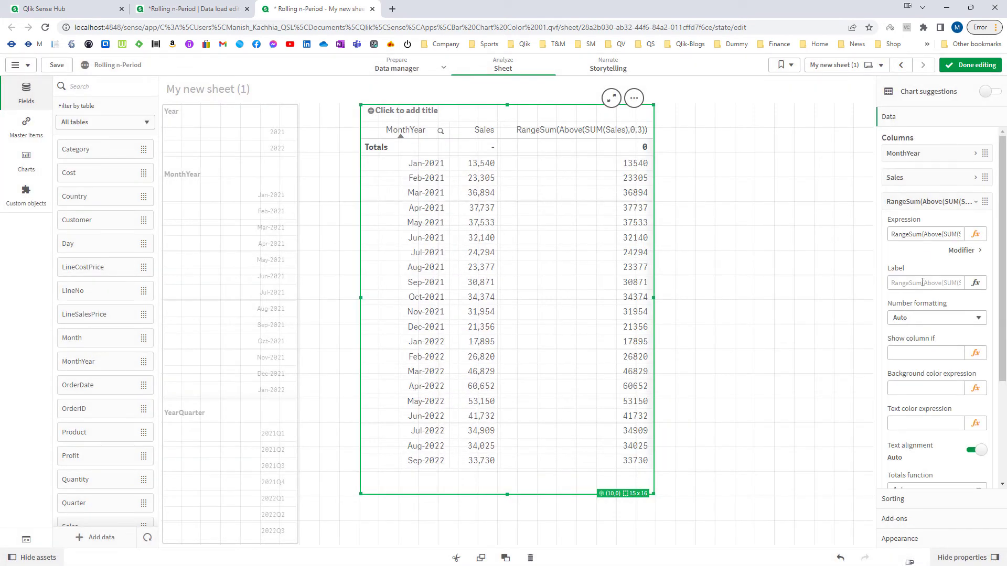
pyautogui.click(921, 284)
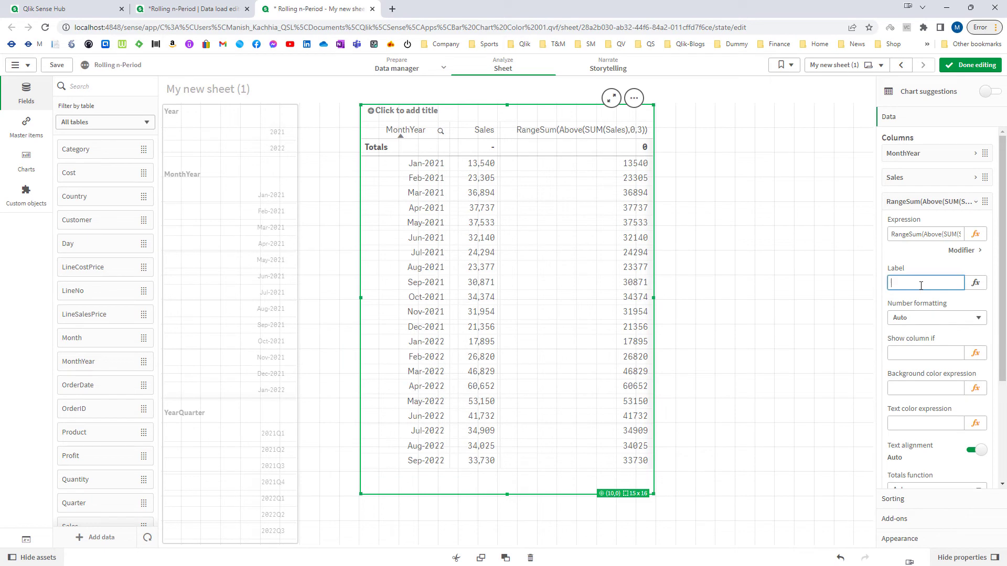
pyautogui.write('Rolling 3 Months')
pyautogui.click(919, 317)
pyautogui.click(905, 344)
pyautogui.click(912, 373)
pyautogui.click(910, 385)
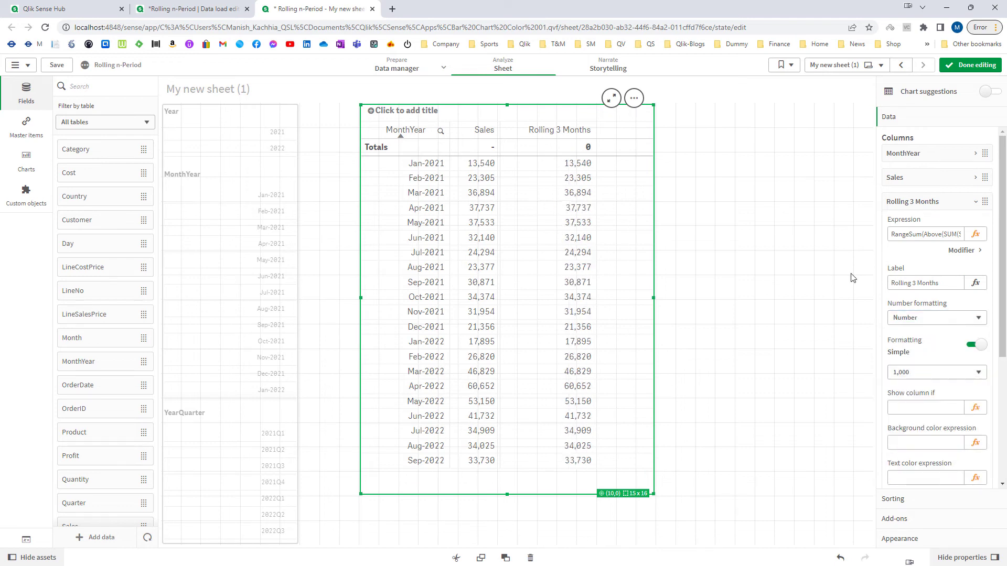
# Review the Sales and Rolling 3 Months columns outside edit mode, and return to editing the sheet.
pyautogui.click(970, 67)
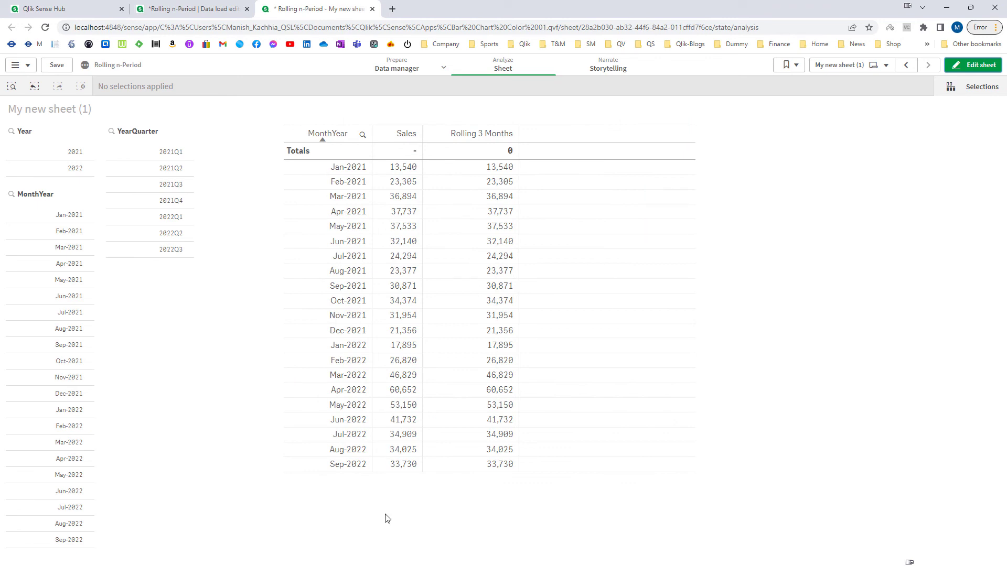
pyautogui.click(971, 64)
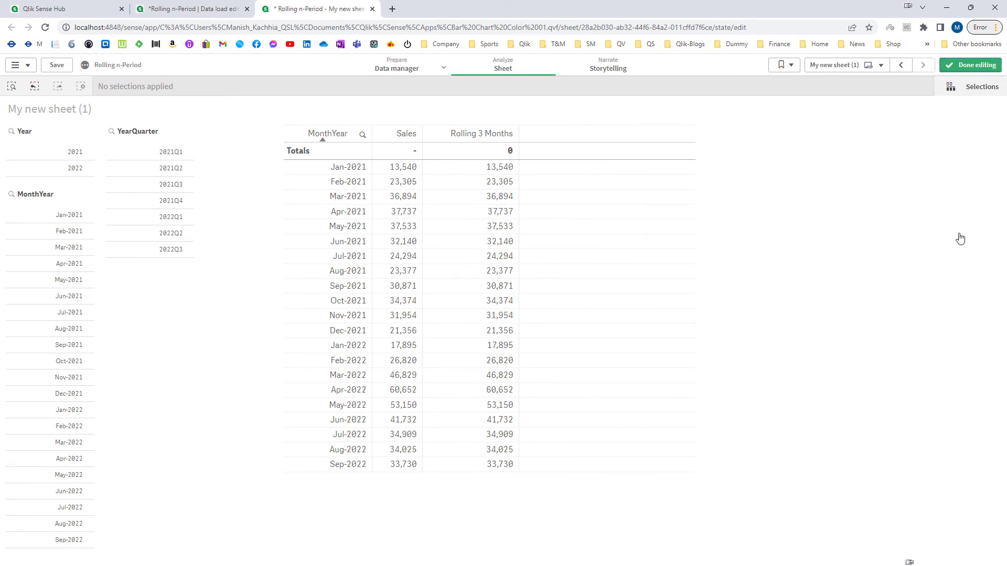
# Delete the Sales column from the table and set the totals function of the Rolling 3 Months column to None.
pyautogui.click(912, 202)
pyautogui.click(895, 178)
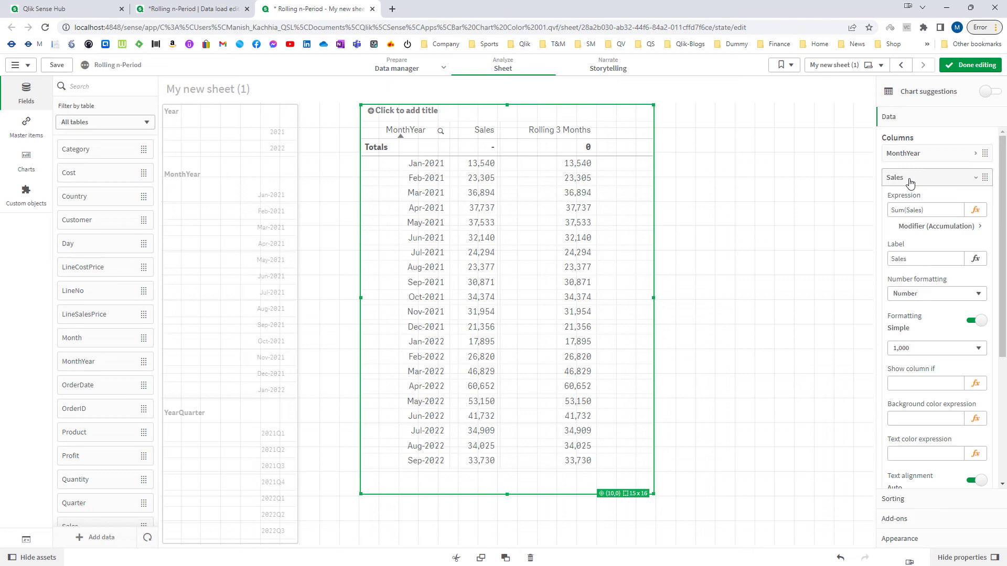
pyautogui.rightClick(891, 177)
pyautogui.click(873, 167)
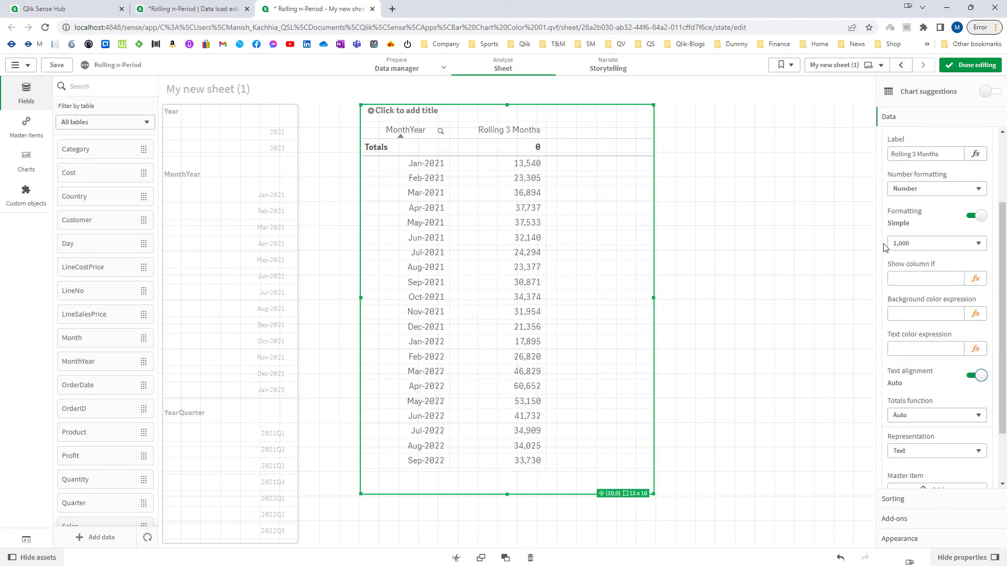
pyautogui.click(915, 416)
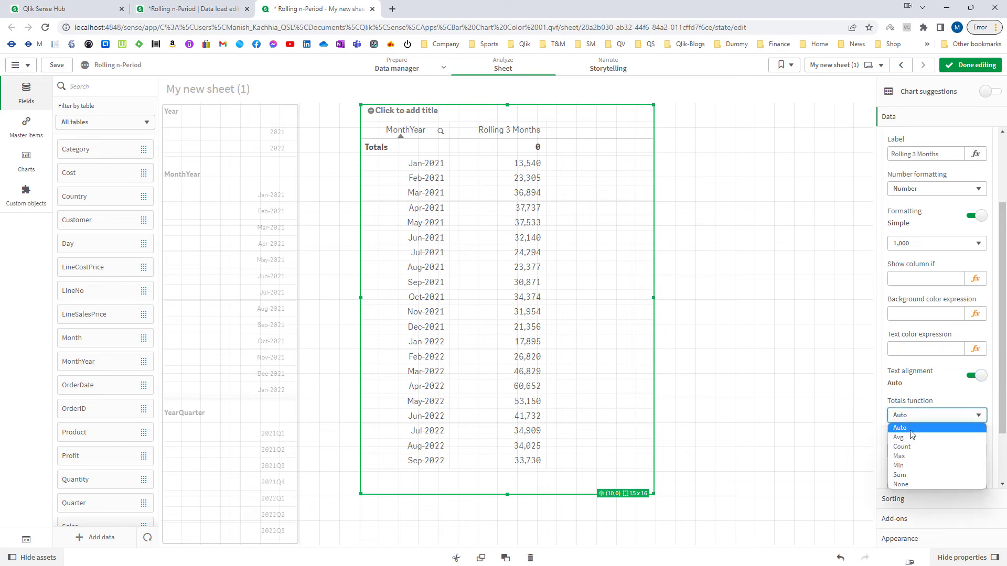
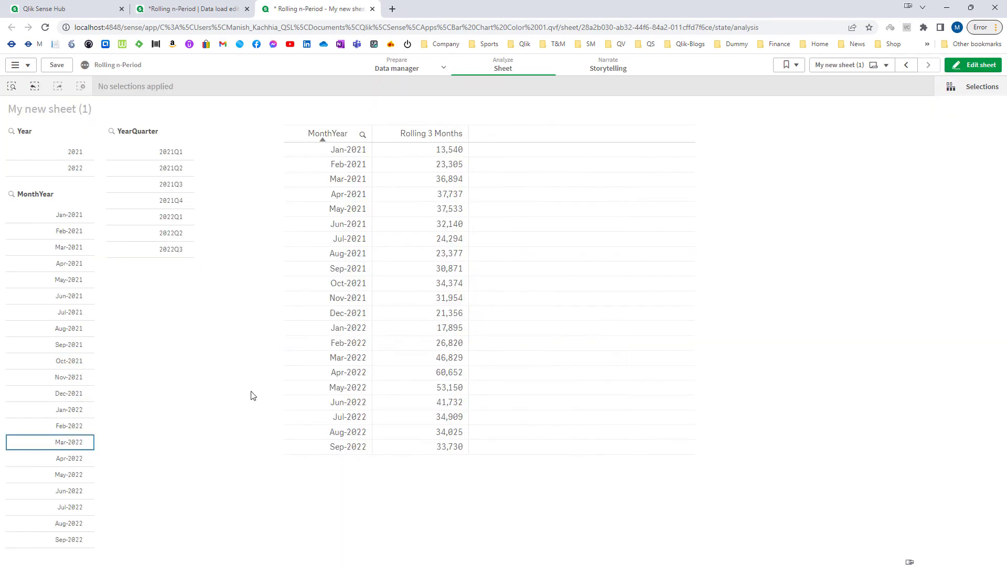
# Filter MonthYear to Jan-2022 through Sep-2022 and confirm the selection.
pyautogui.moveTo(73, 411); pyautogui.dragTo(61, 539)
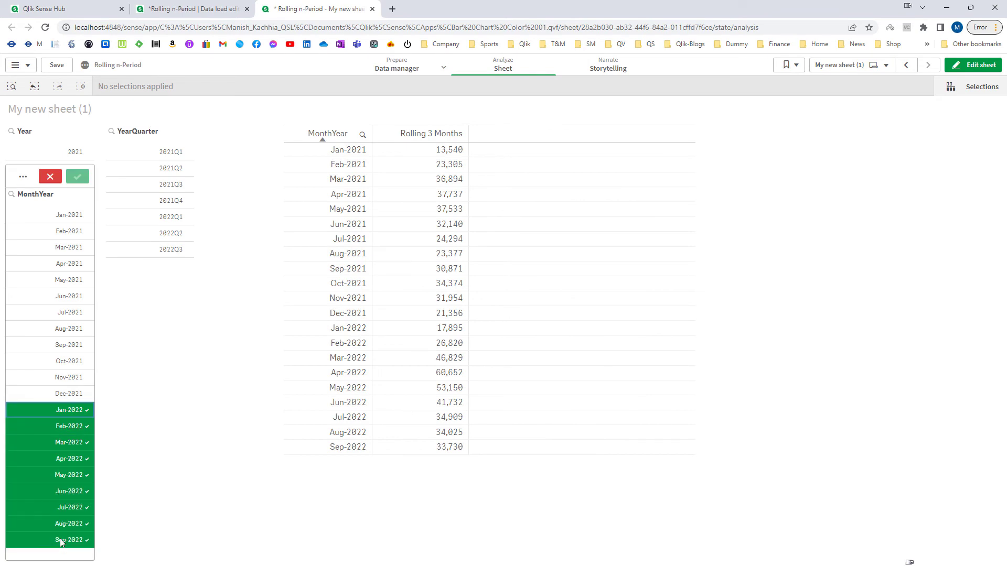
pyautogui.click(77, 176)
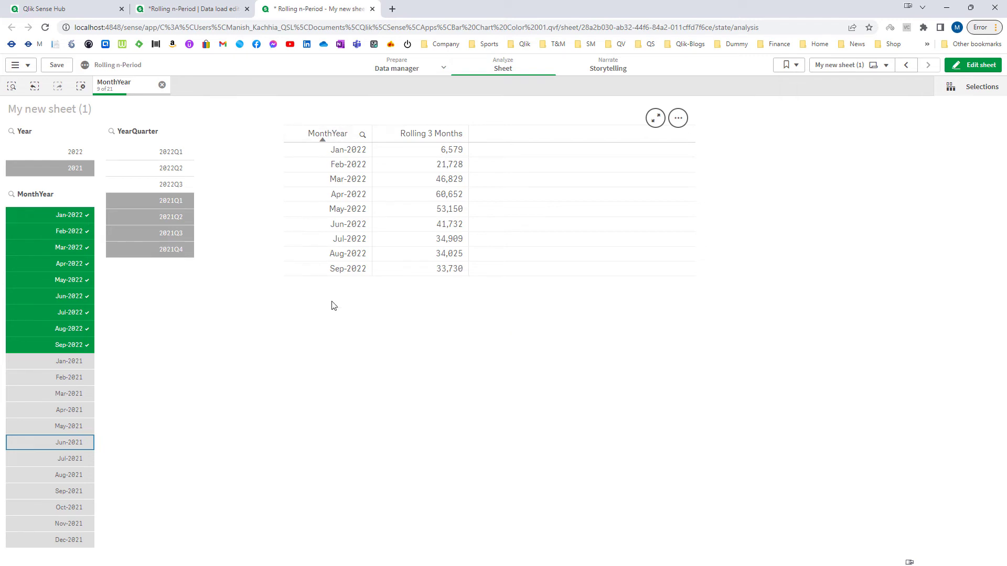
# Change the Rolling 3 Months expression to RangeSum(Above(SUM({<MonthYear>}Sales),0,3)), apply it and finish editing the sheet.
pyautogui.click(973, 65)
pyautogui.click(611, 276)
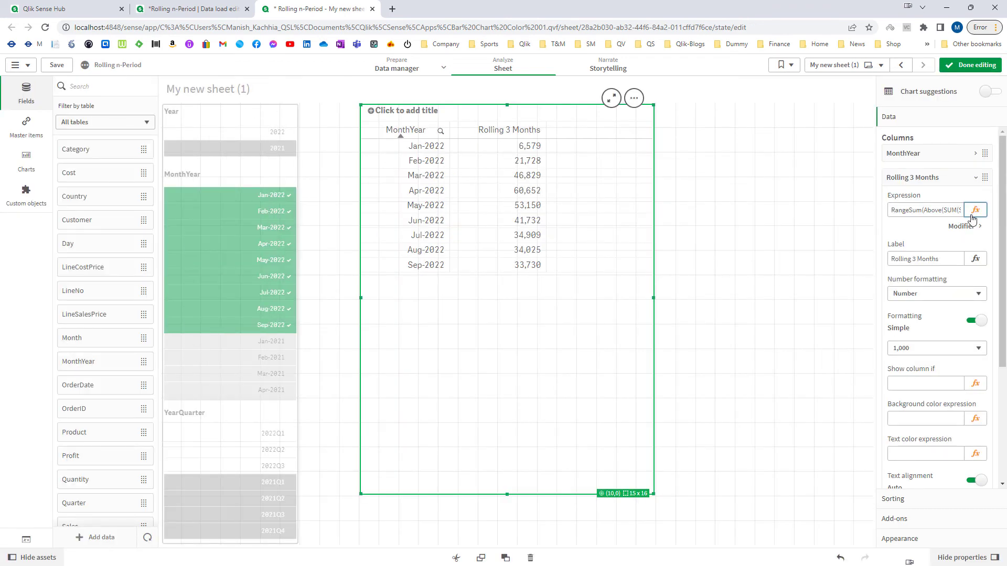
pyautogui.click(974, 208)
pyautogui.press('Left')
pyautogui.press('Left')
pyautogui.press('Left')
pyautogui.press('Left')
pyautogui.press('Left')
pyautogui.press('Left')
pyautogui.press('Left')
pyautogui.press('Left')
pyautogui.press('Left')
pyautogui.press('Left')
pyautogui.press('Left')
pyautogui.press('Left')
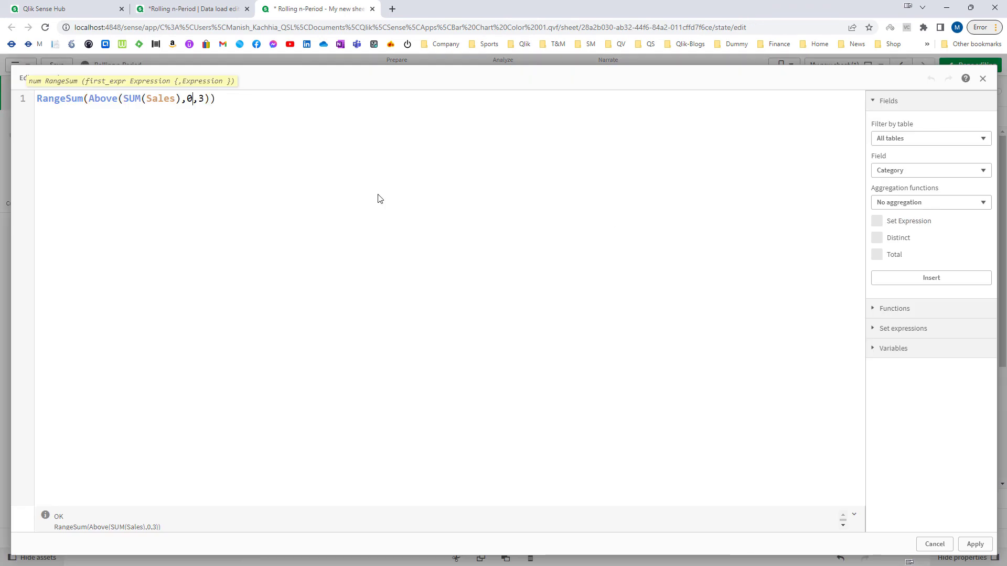
pyautogui.write('{')
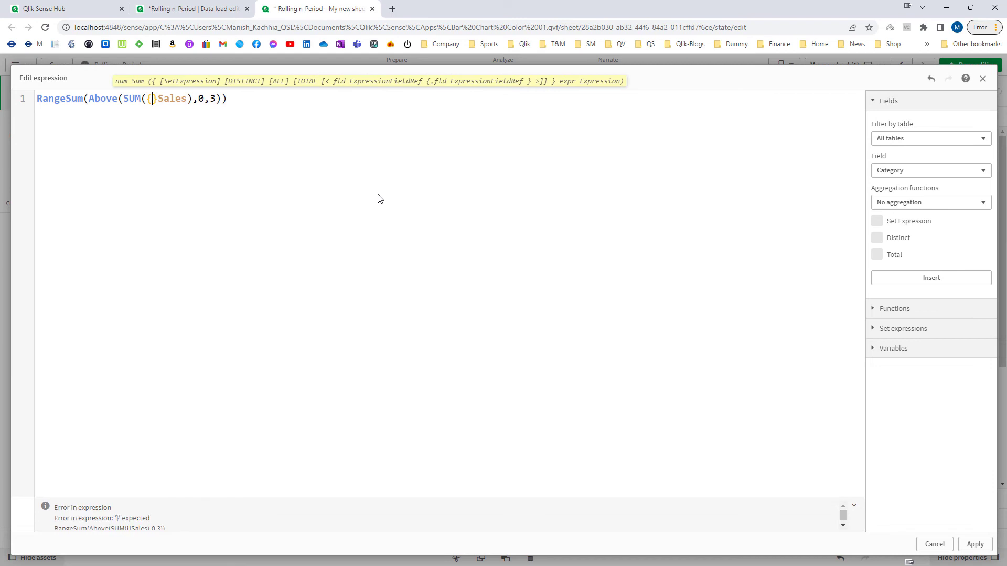
pyautogui.write('<Month')
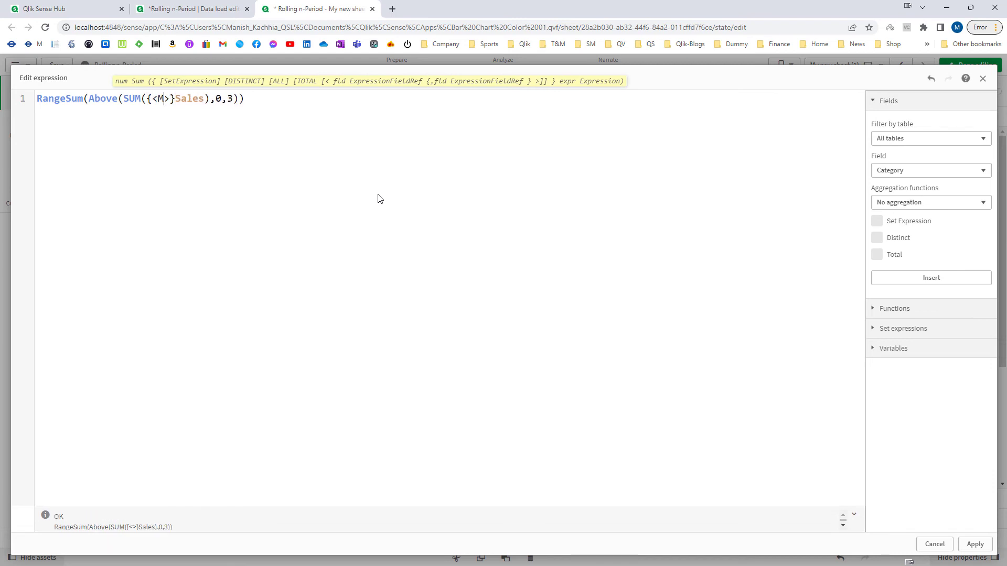
pyautogui.write('Year')
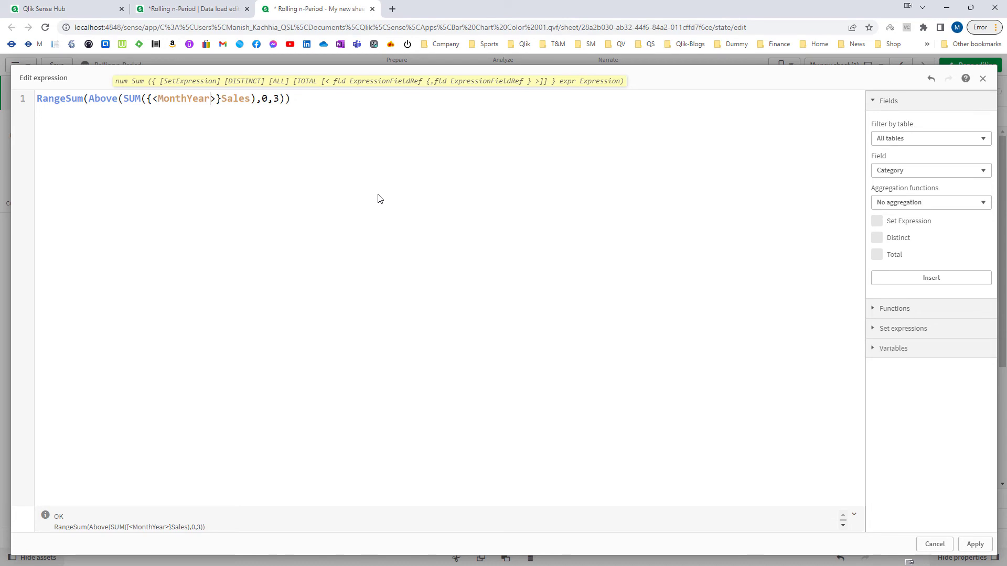
pyautogui.doubleClick(179, 98)
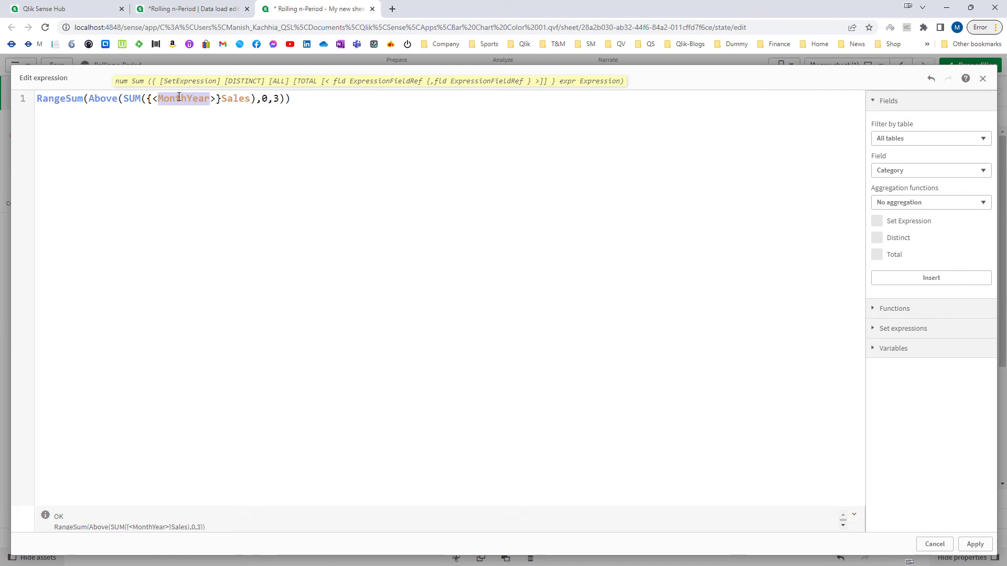
pyautogui.click(281, 119)
pyautogui.hotkey('ctrl', 'a')
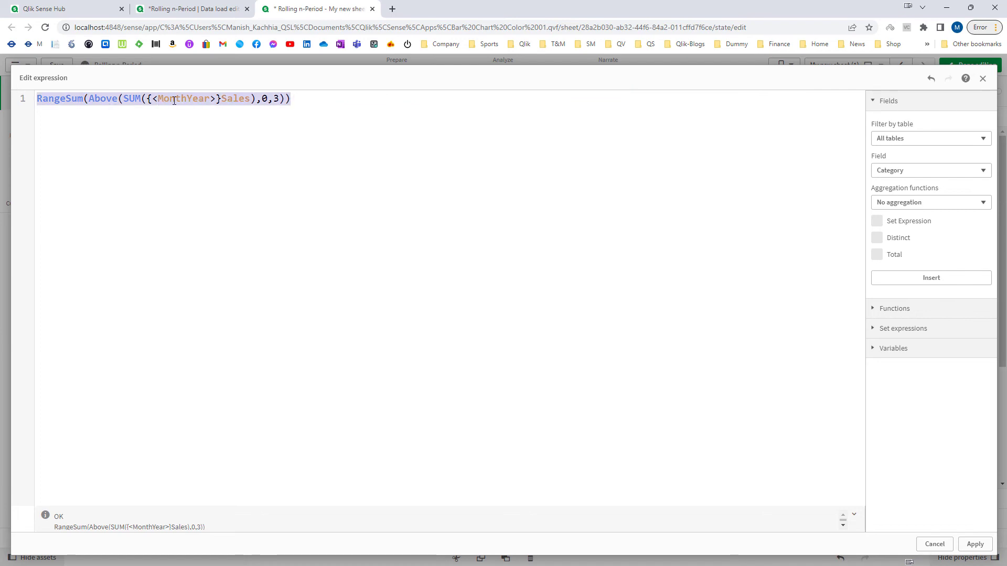
pyautogui.doubleClick(174, 101)
pyautogui.click(975, 543)
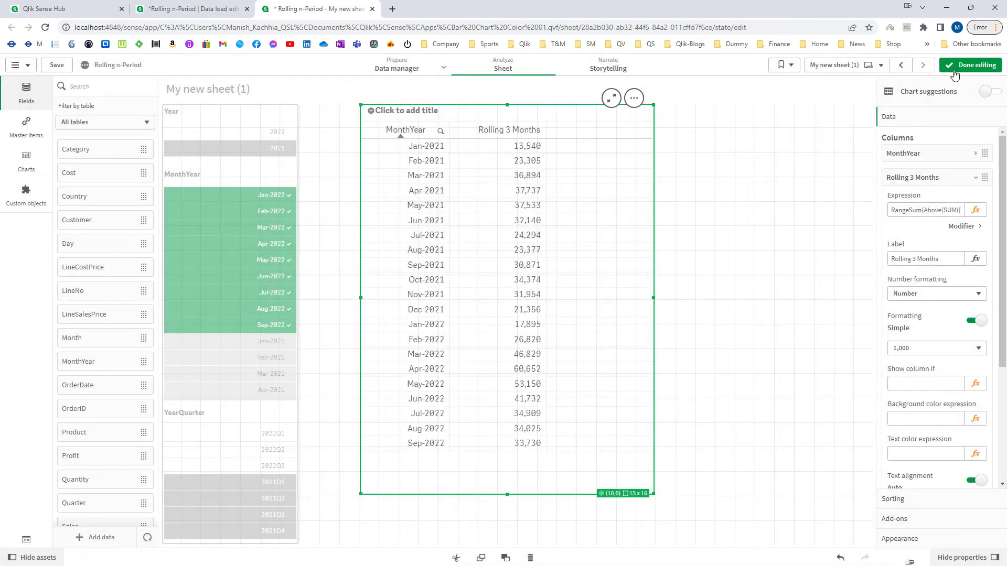
pyautogui.click(952, 73)
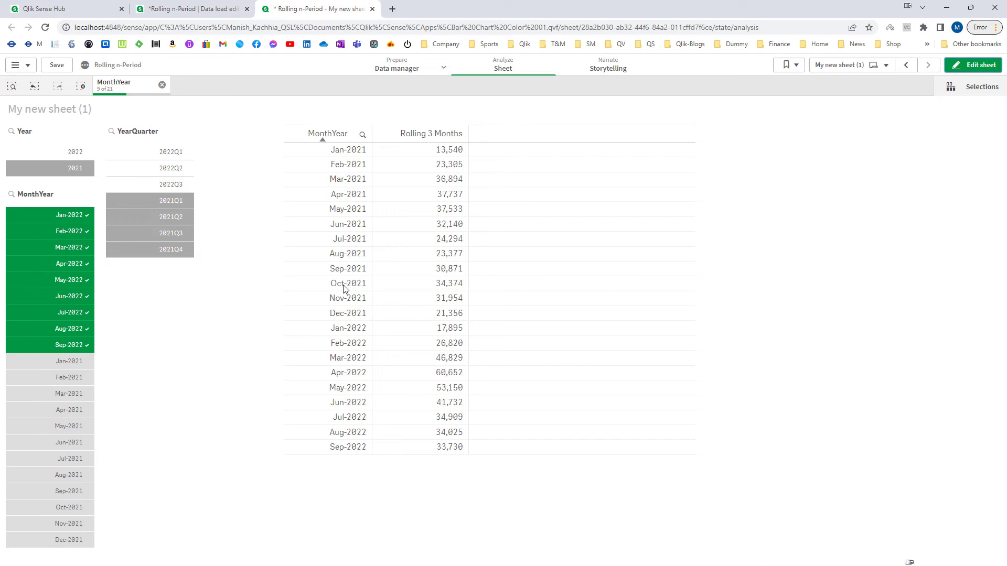
# Compare the Jan-2022 to Sep-2022 rolling 3-month totals in the Excel workbook with the Qlik Sense table.
pyautogui.hotkey('alt', 'Tab')
pyautogui.moveTo(635, 340); pyautogui.dragTo(636, 459)
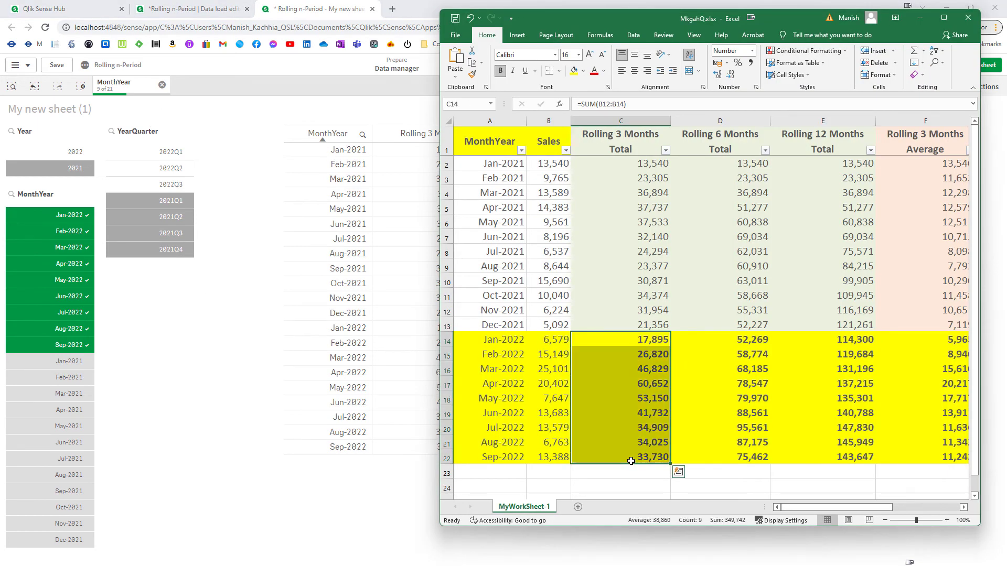
pyautogui.hotkey('alt', 'Tab')
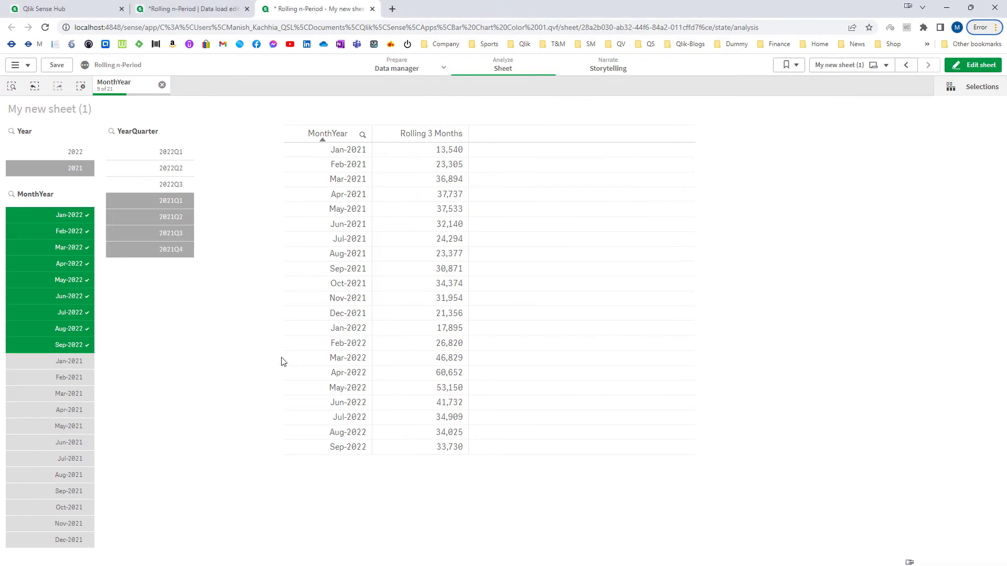
pyautogui.click(435, 334)
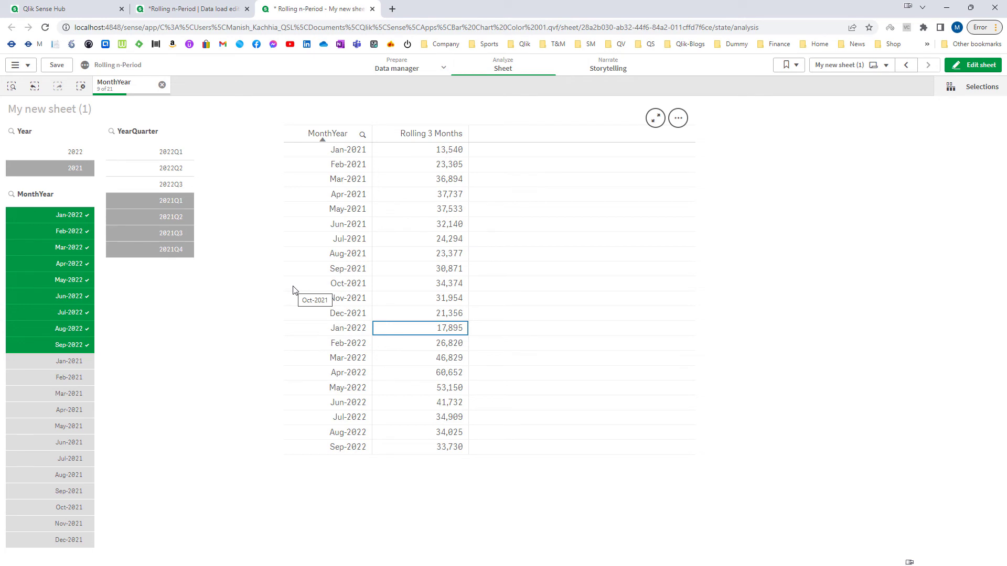
# Wrap the Rolling 3 Months expression in Aggr with MonthYear as its dimension, apply it and finish editing the sheet.
pyautogui.click(971, 65)
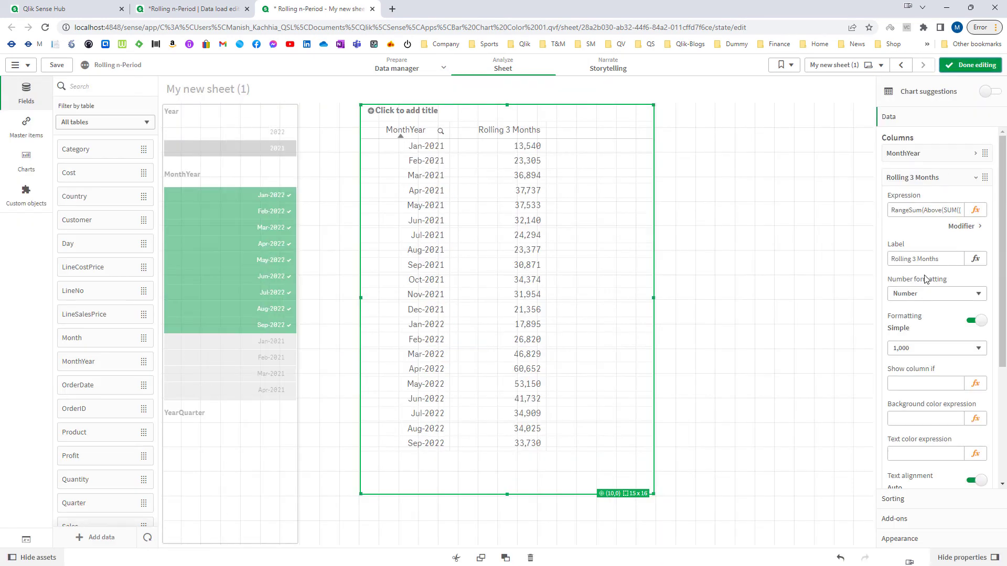
pyautogui.click(975, 210)
pyautogui.press('Home')
pyautogui.write('Aggr(')
pyautogui.press('End')
pyautogui.write(',')
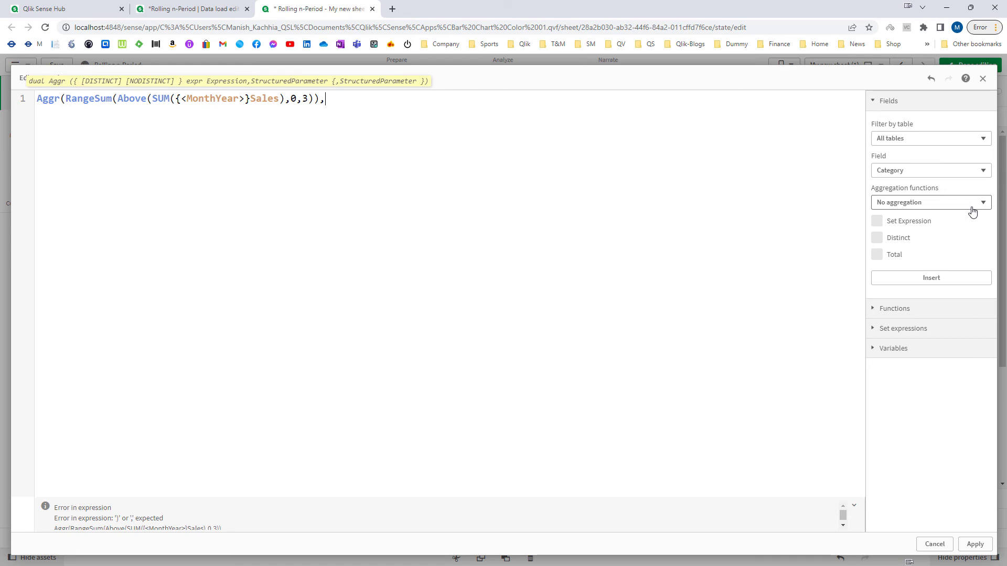
pyautogui.write('MonthYear)')
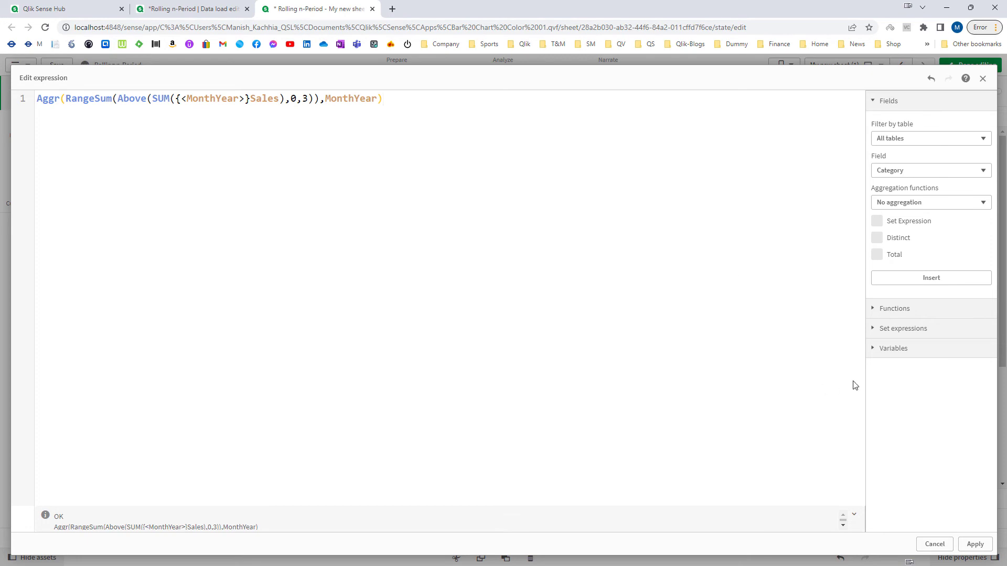
pyautogui.click(974, 544)
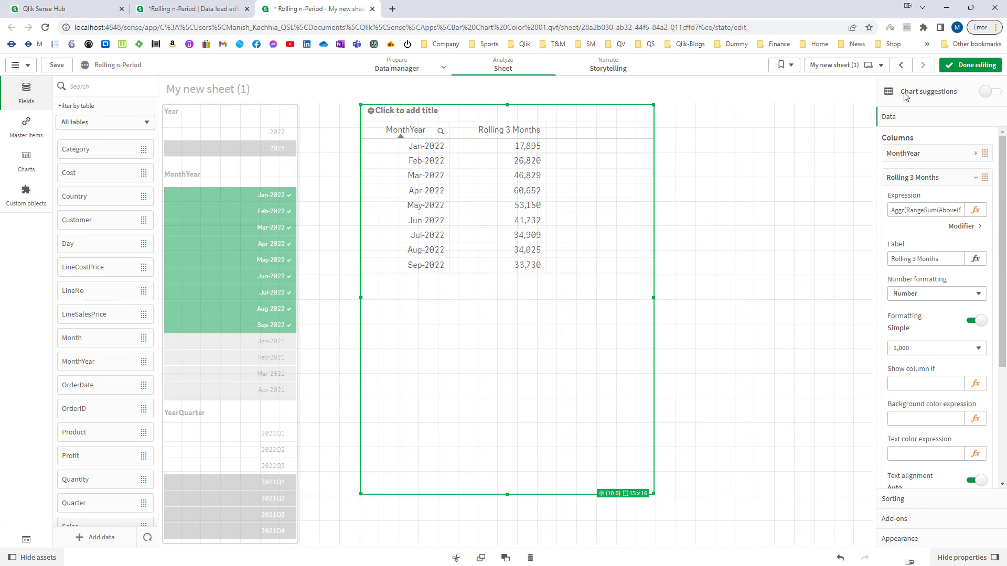
pyautogui.click(959, 66)
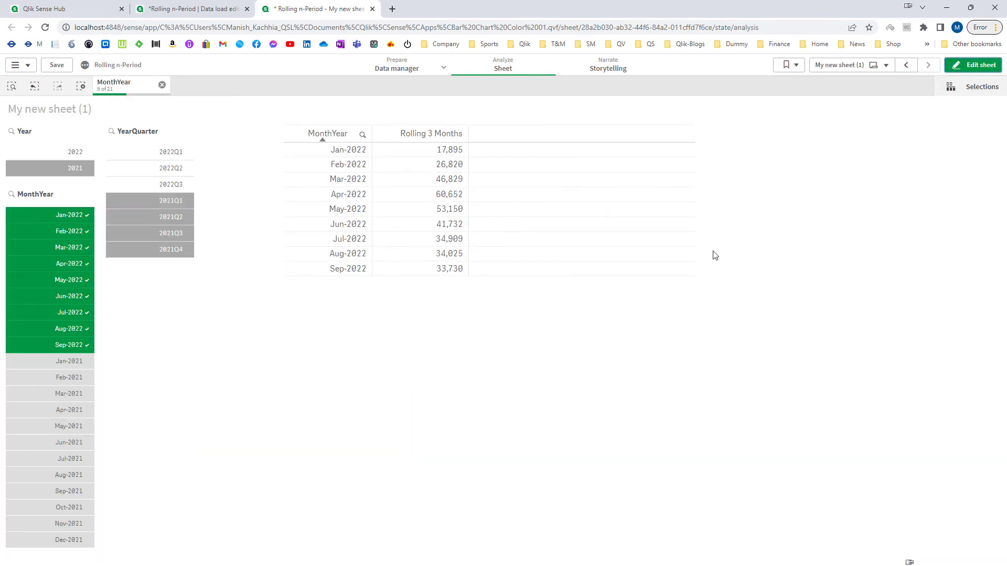
# Place the Excel workbook beside the filtered Qlik Sense table, check the 2022 rolling totals against it, and return to Qlik Sense.
pyautogui.hotkey('alt', 'Tab')
pyautogui.moveTo(702, 24); pyautogui.dragTo(749, 20)
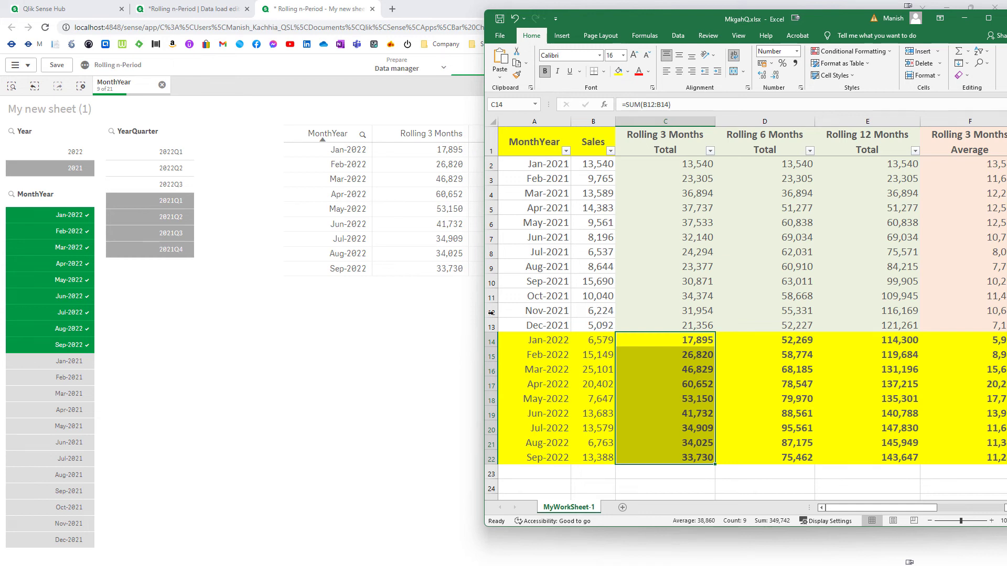
pyautogui.click(468, 341)
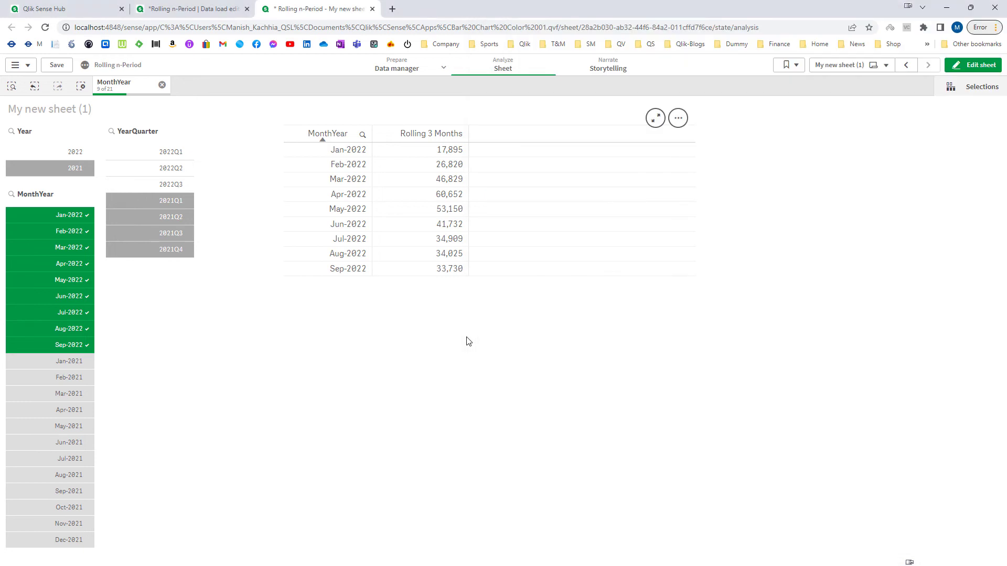
# Clear all selections and filter the Year field to 2022.
pyautogui.click(81, 86)
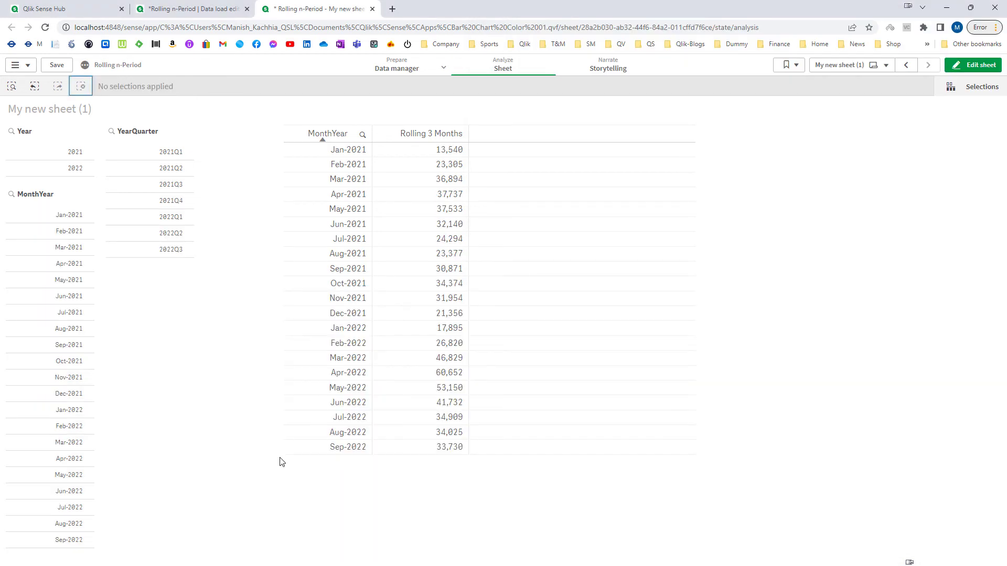
pyautogui.click(80, 171)
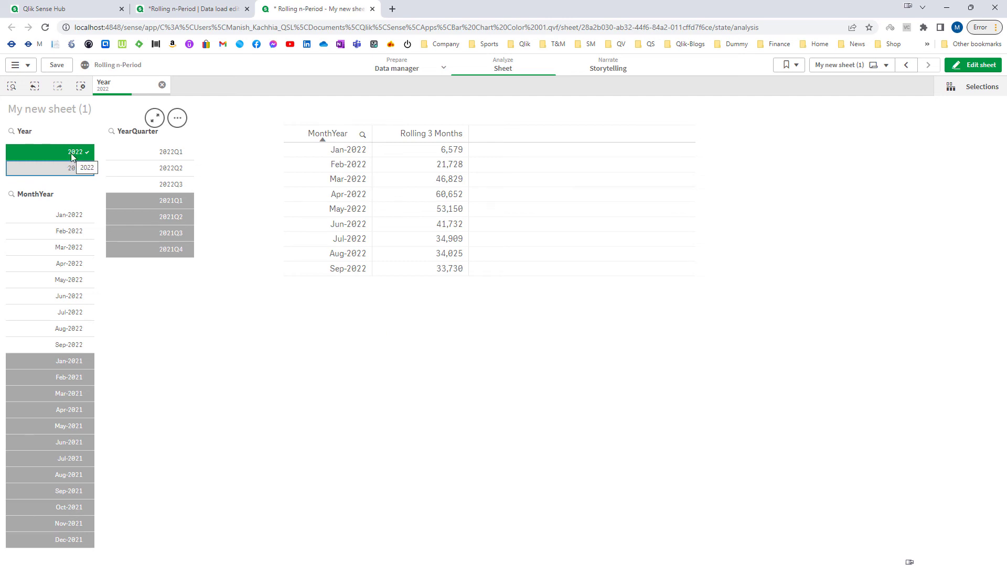
# Add Year after MonthYear in the set modifier of the Rolling 3 Months expression, apply it and finish editing the sheet.
pyautogui.click(974, 64)
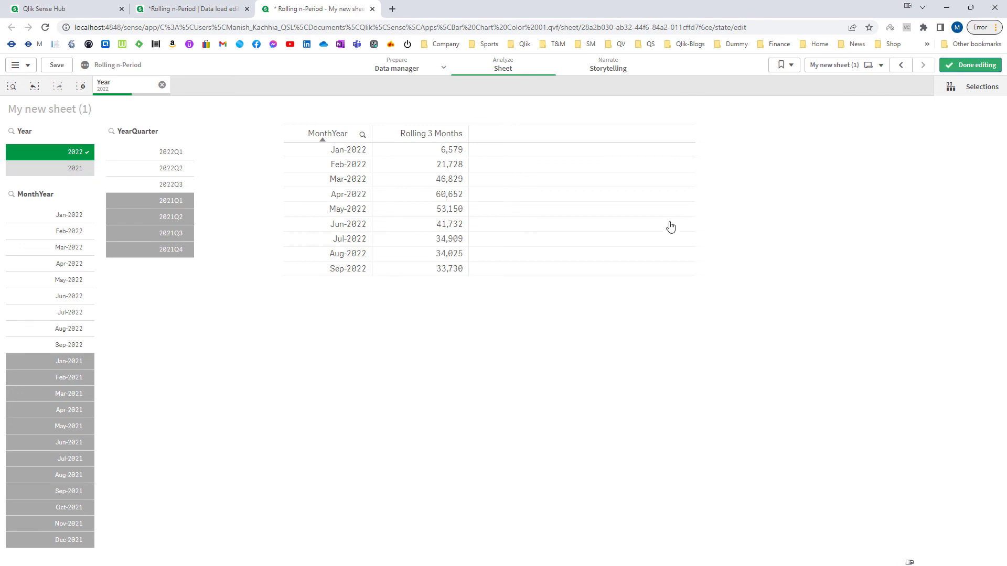
pyautogui.click(609, 247)
pyautogui.click(964, 177)
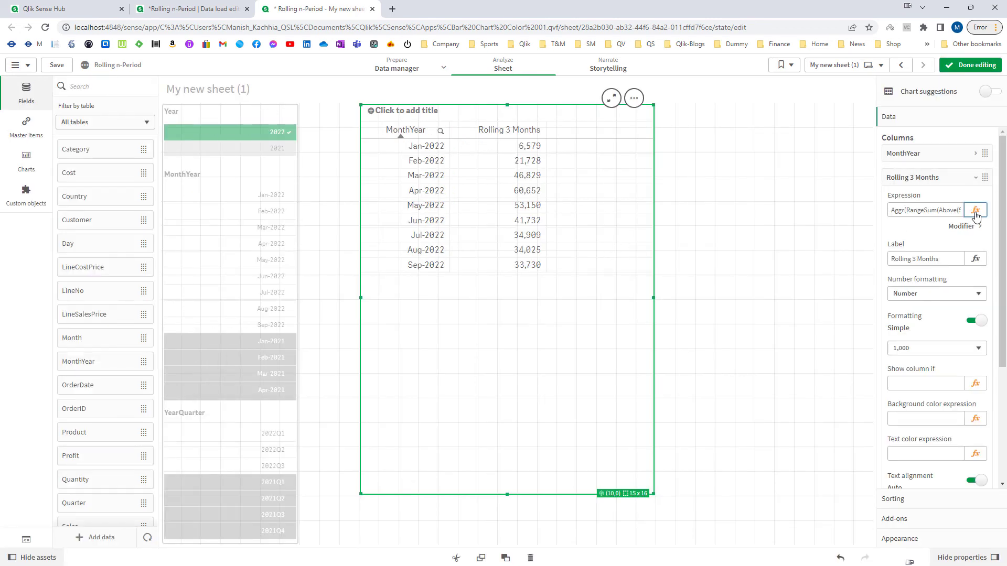
pyautogui.click(975, 210)
pyautogui.click(238, 100)
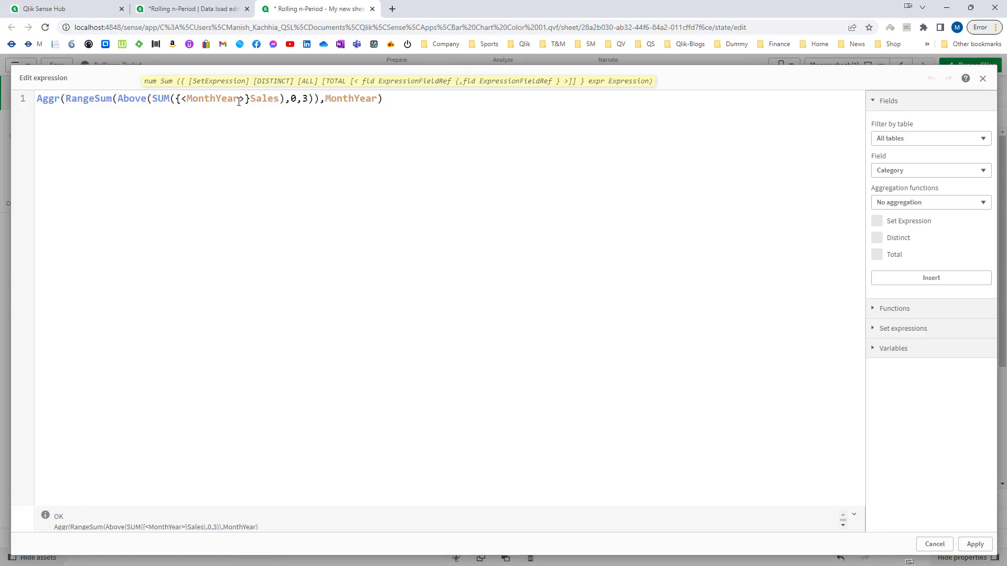
pyautogui.write(', Year')
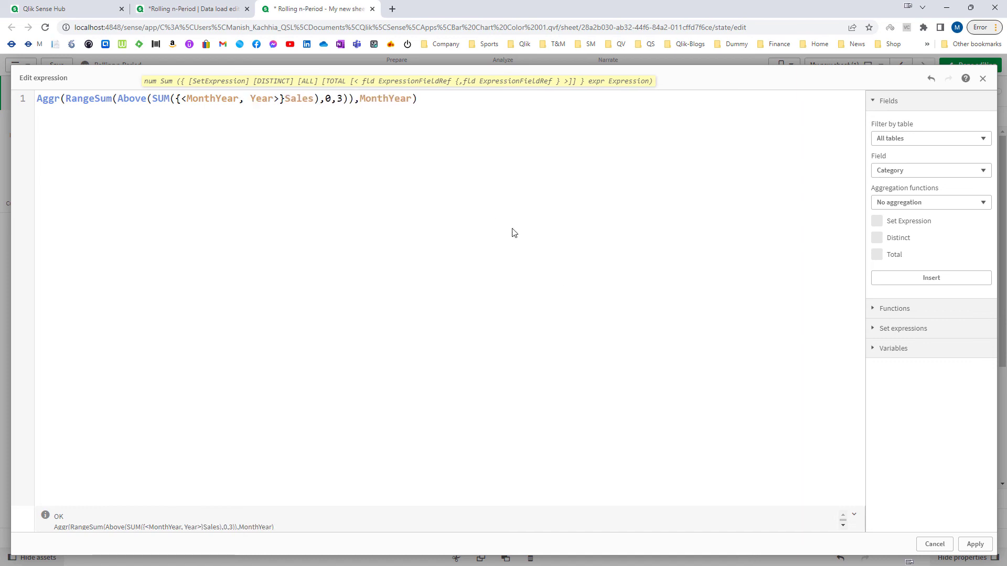
pyautogui.click(974, 544)
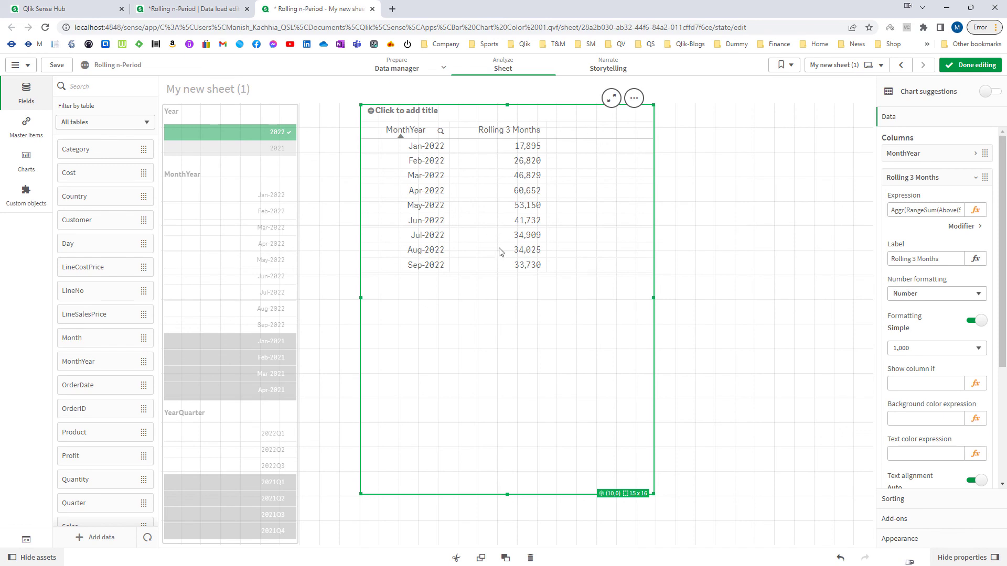
pyautogui.click(970, 65)
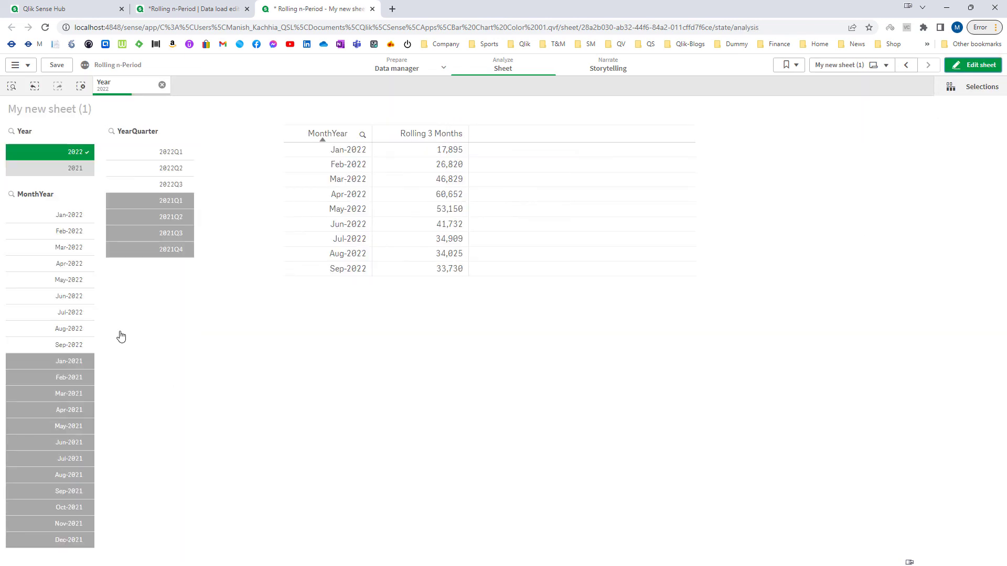
# Filter YearQuarter to 2022Q1 and 2022Q2 and confirm the selection.
pyautogui.click(159, 152)
pyautogui.click(161, 168)
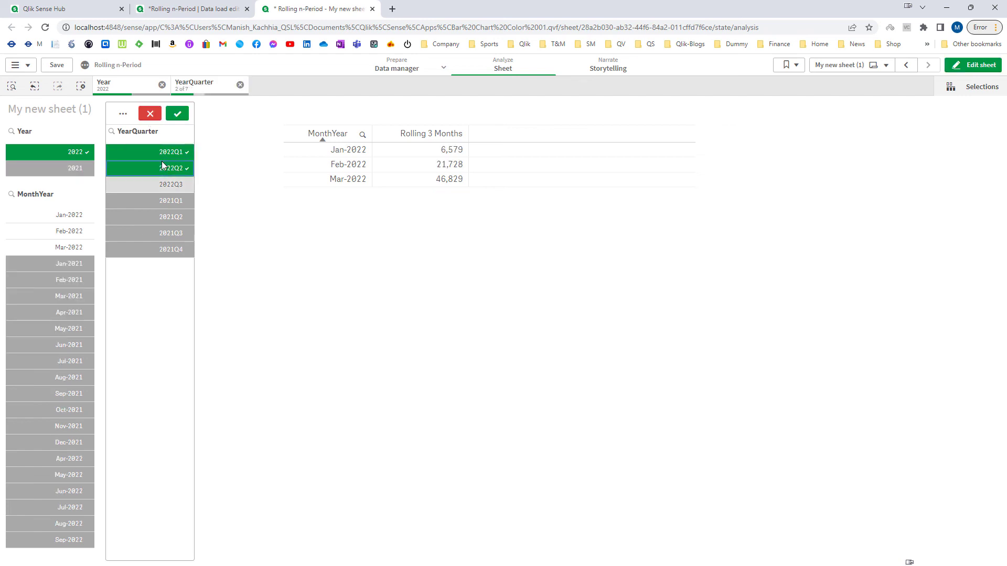
pyautogui.click(178, 113)
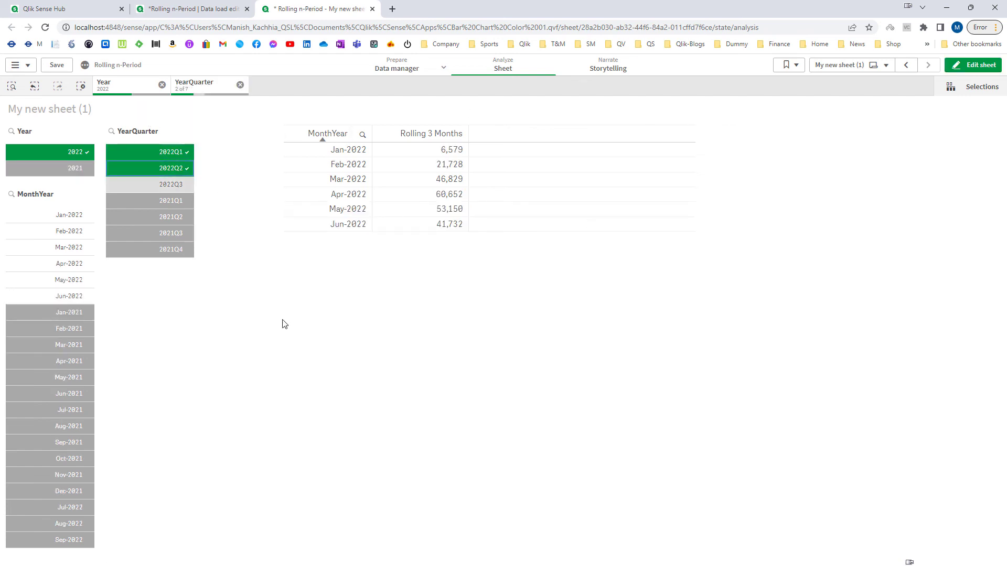
# Add YearQuarter after Year in the set modifier of the Rolling 3 Months expression, apply it and finish editing the sheet.
pyautogui.click(981, 65)
pyautogui.click(971, 213)
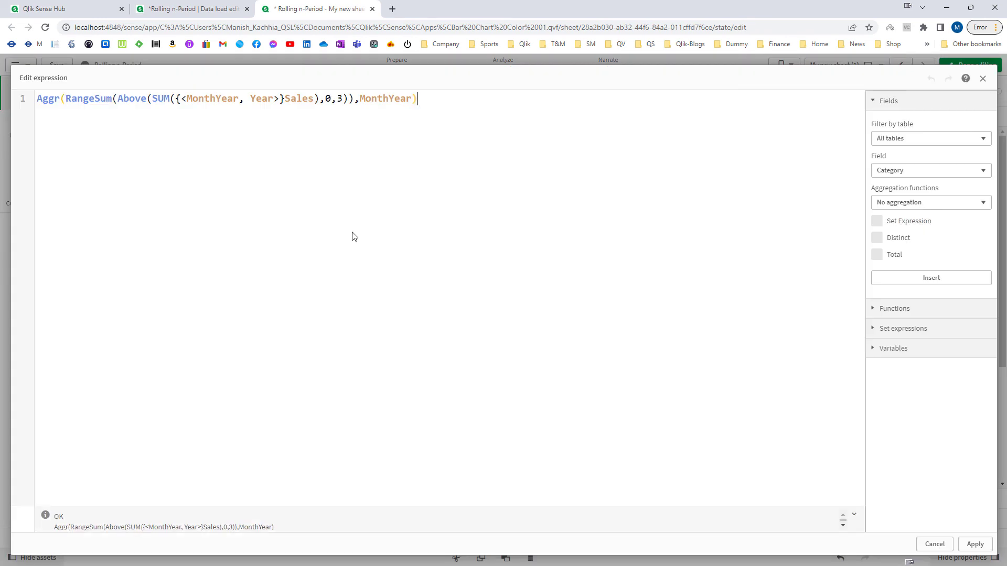
pyautogui.click(276, 99)
pyautogui.write(', YearQuarter')
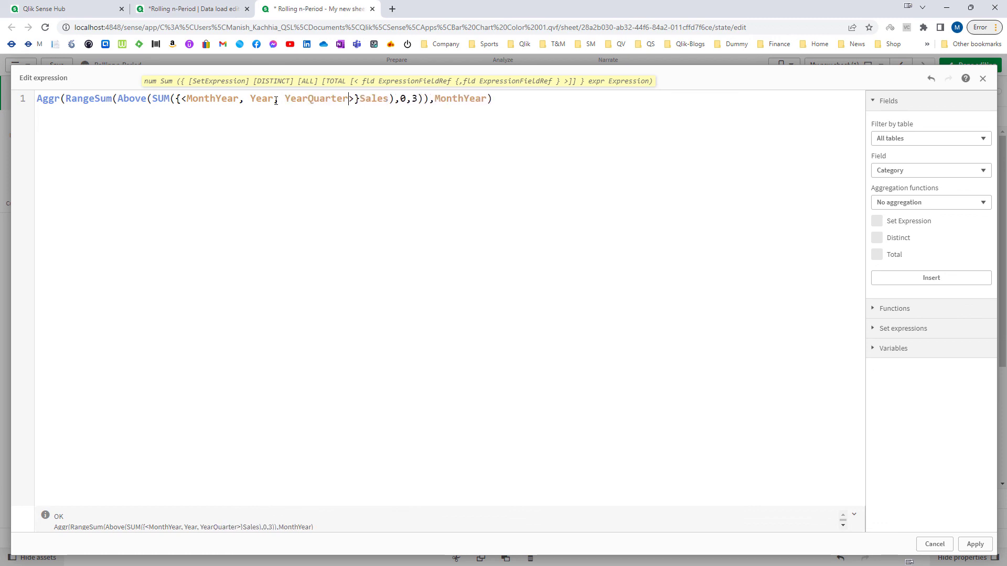
pyautogui.click(974, 544)
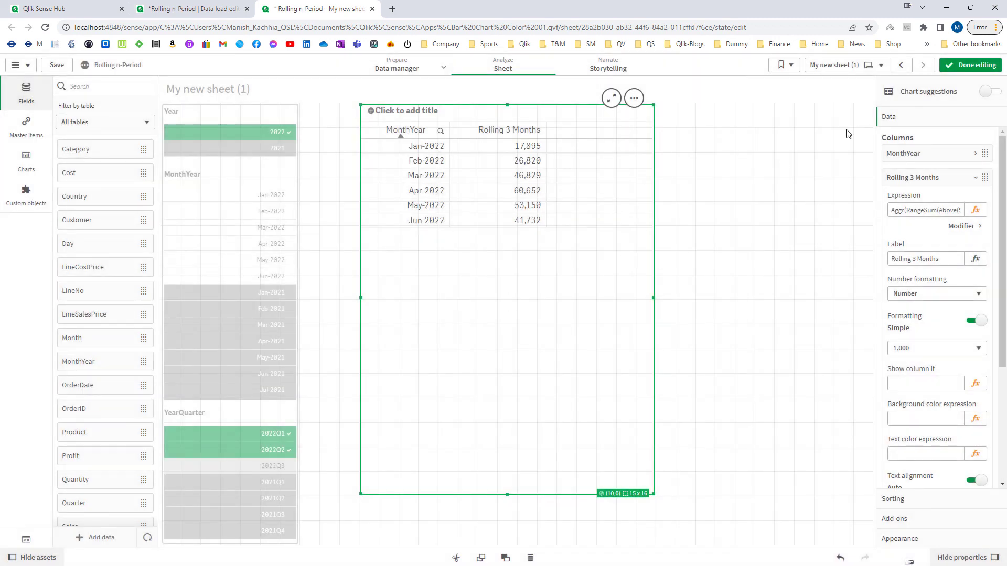
pyautogui.click(971, 65)
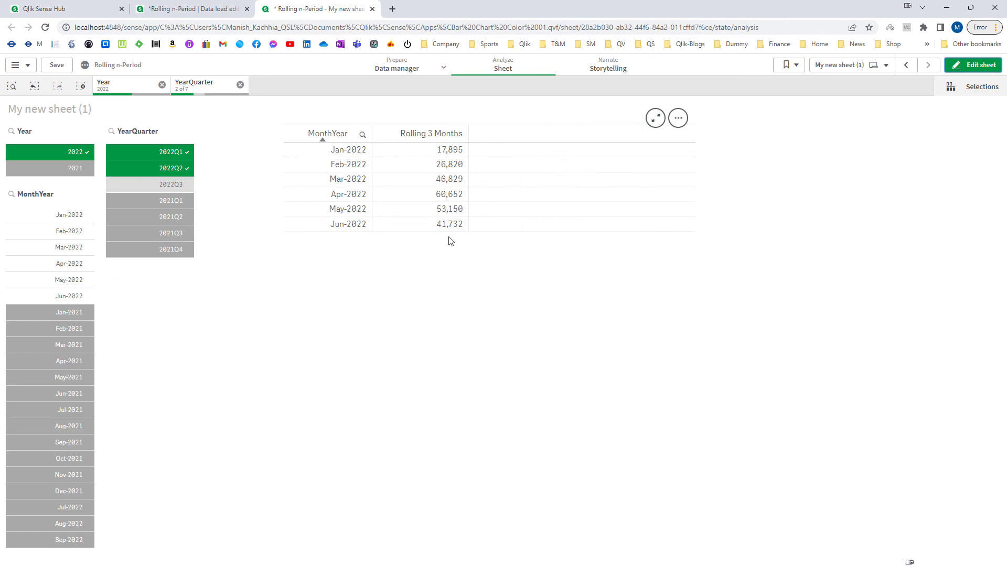
# Clear all selections and duplicate the Rolling 3 Months column in the table.
pyautogui.click(80, 86)
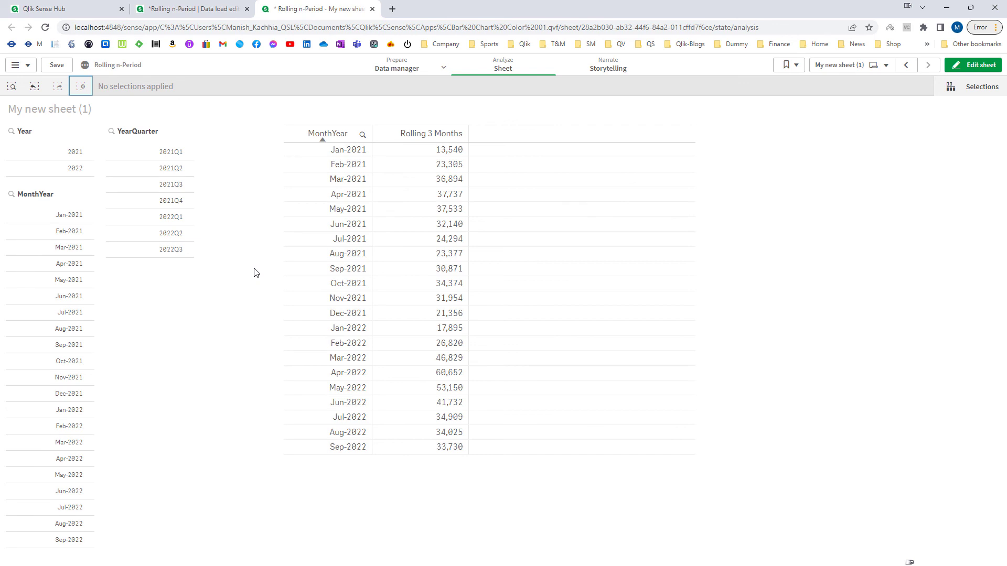
pyautogui.click(973, 64)
pyautogui.rightClick(925, 180)
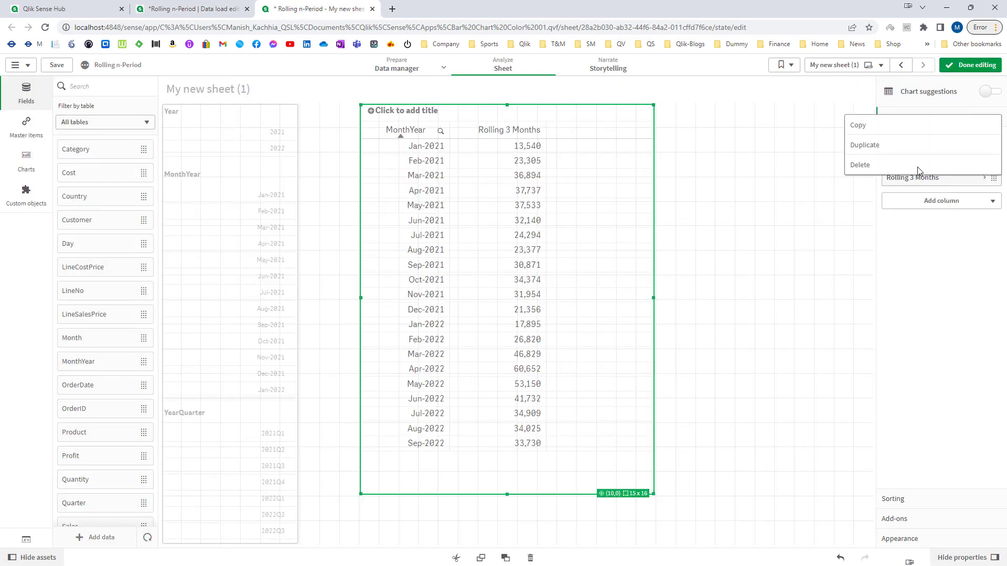
pyautogui.click(894, 154)
pyautogui.click(909, 199)
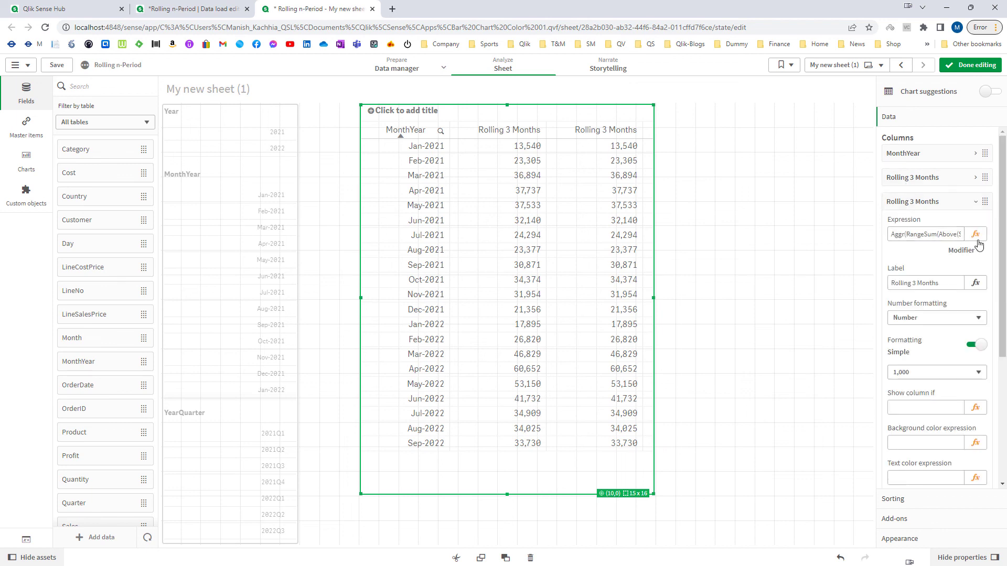
# Replace RangeSum with RangeAvg in the duplicated Rolling 3 Months column's expression, apply it and finish editing the sheet.
pyautogui.click(977, 233)
pyautogui.doubleClick(94, 99)
pyautogui.write('Ran')
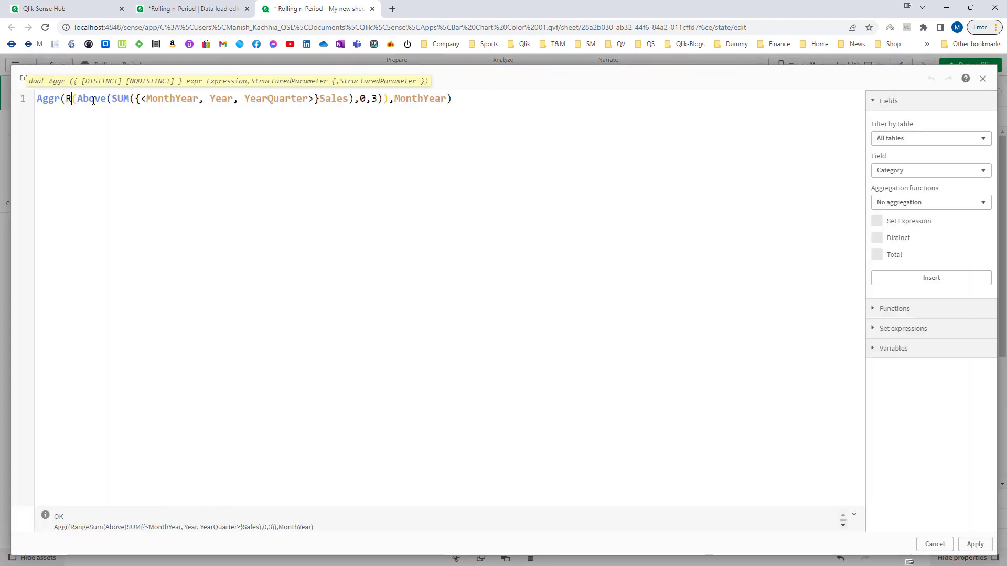
pyautogui.write('geAvg')
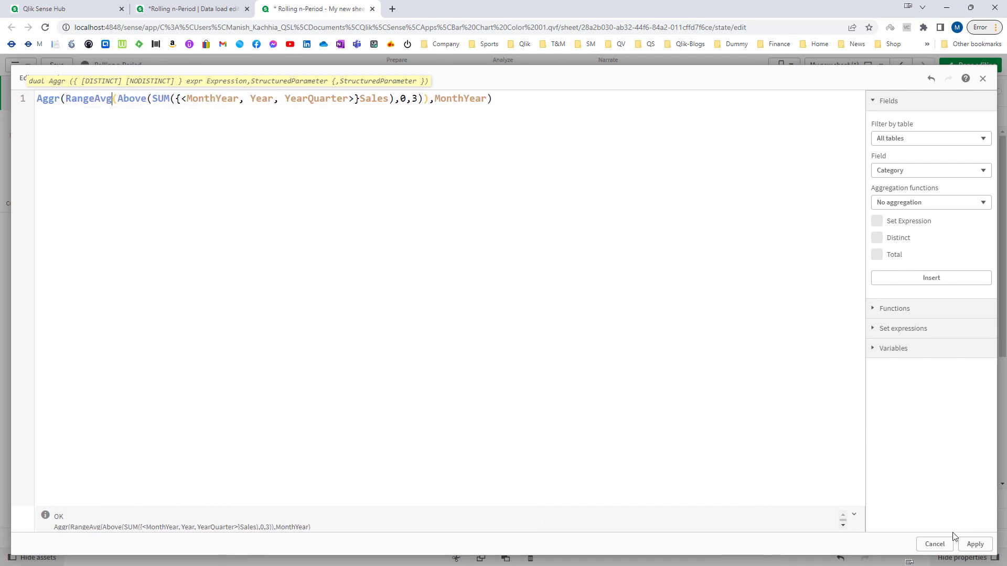
pyautogui.click(975, 543)
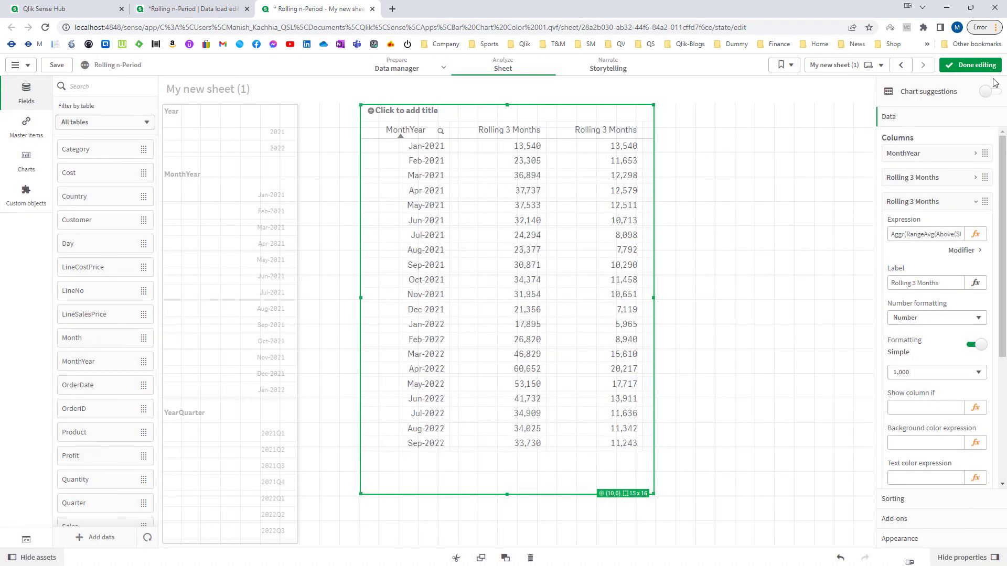
pyautogui.click(969, 66)
# Place the Excel workbook beside the Qlik Sense table and compare its Rolling 3 Months Average values in F2:F22 with the new column.
pyautogui.hotkey('alt', 'Tab')
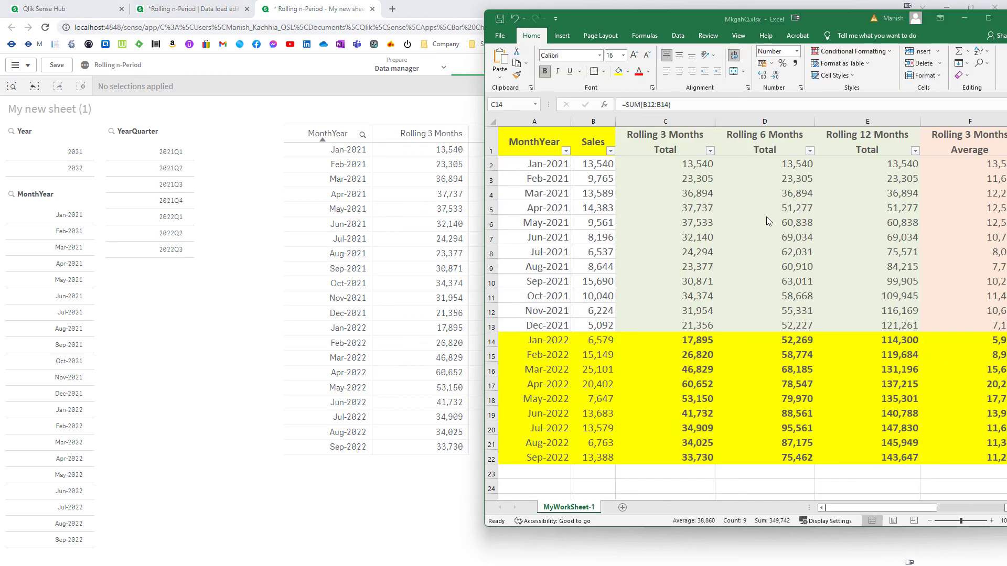
pyautogui.moveTo(640, 17); pyautogui.dragTo(756, 12)
pyautogui.click(641, 139)
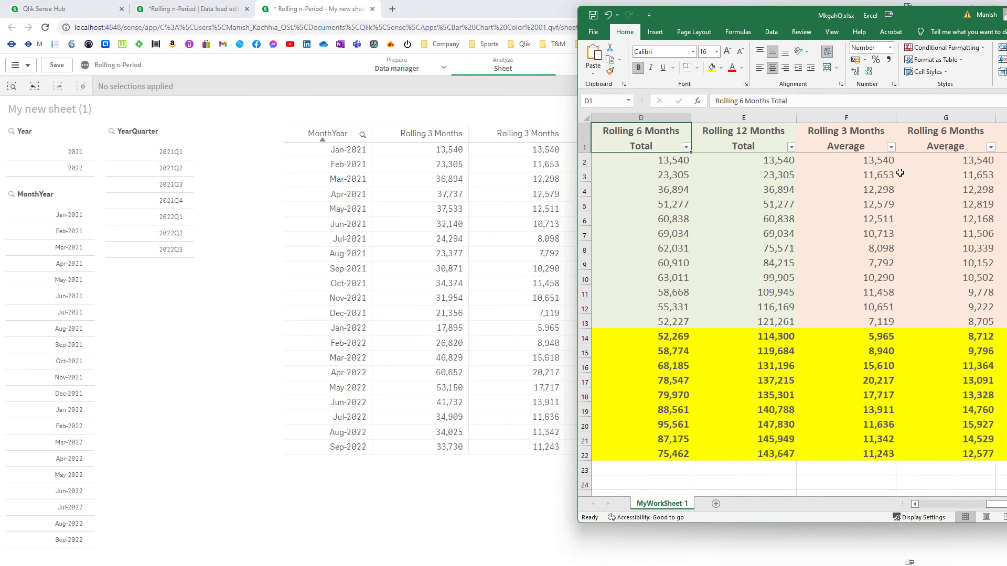
pyautogui.click(875, 157)
pyautogui.moveTo(870, 394); pyautogui.dragTo(870, 454)
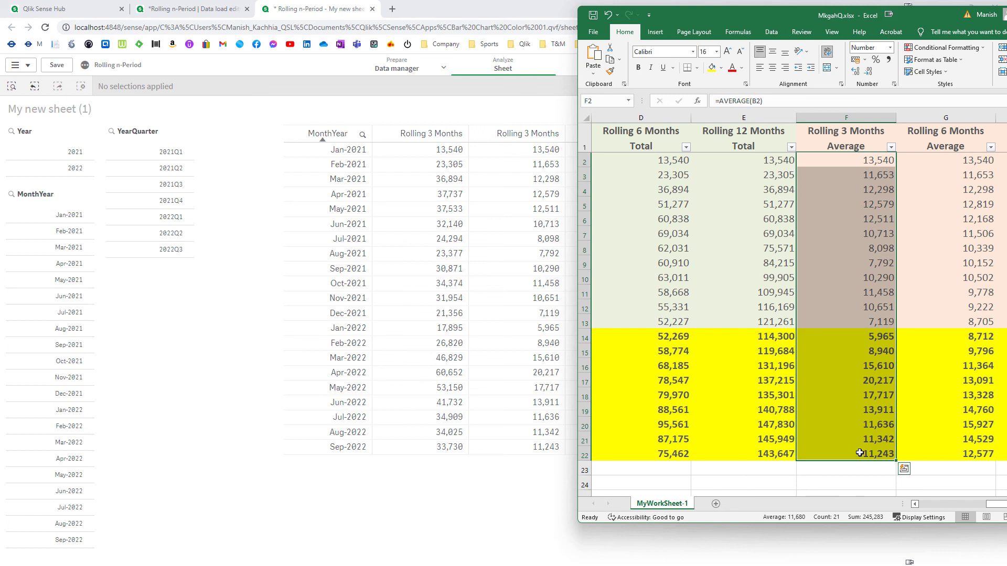
# Filter Year to 2022 in Qlik Sense, check the rolling averages against Excel cells F14:F22, and return to Qlik Sense.
pyautogui.click(226, 361)
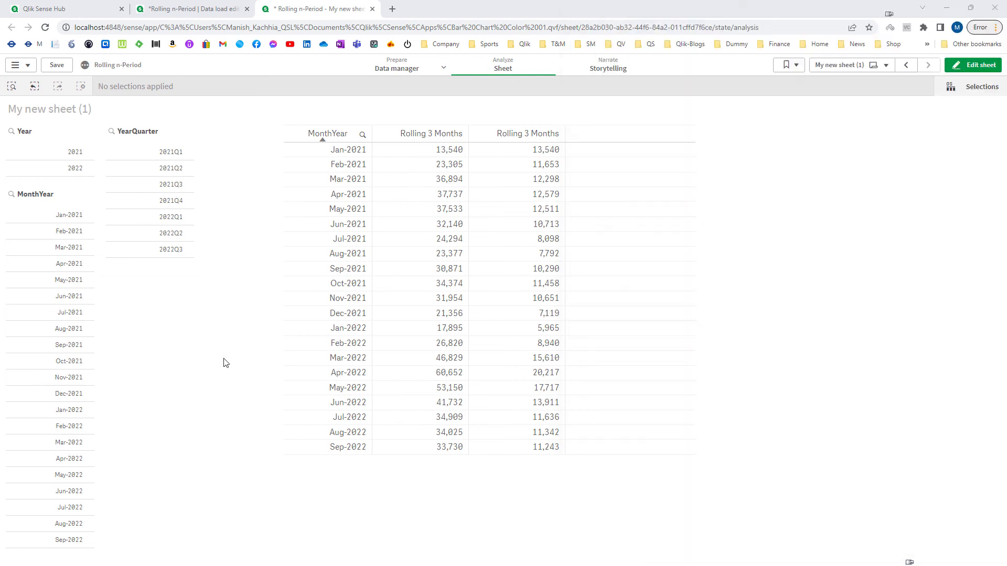
pyautogui.click(75, 168)
pyautogui.hotkey('alt', 'Tab')
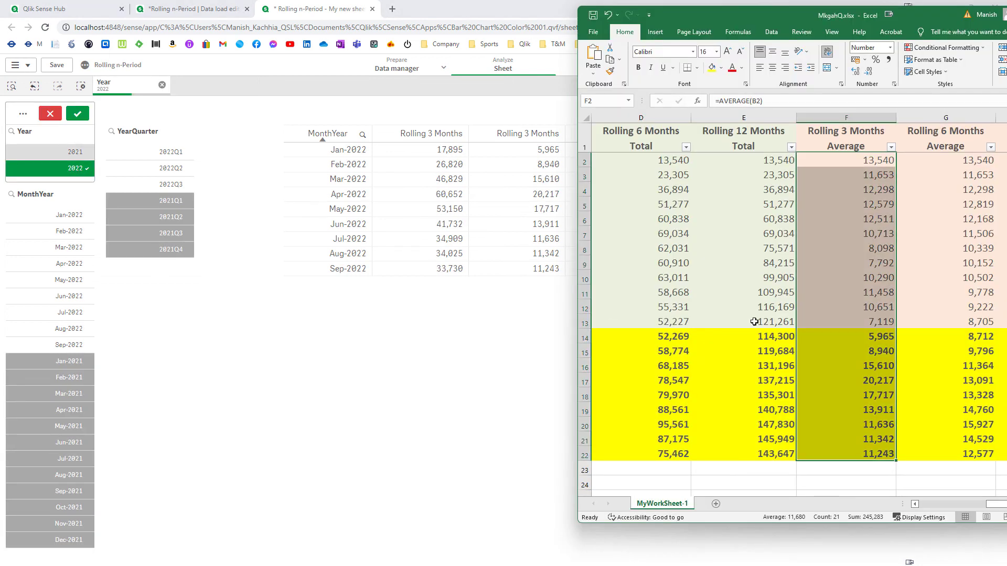
pyautogui.moveTo(831, 336); pyautogui.dragTo(863, 450)
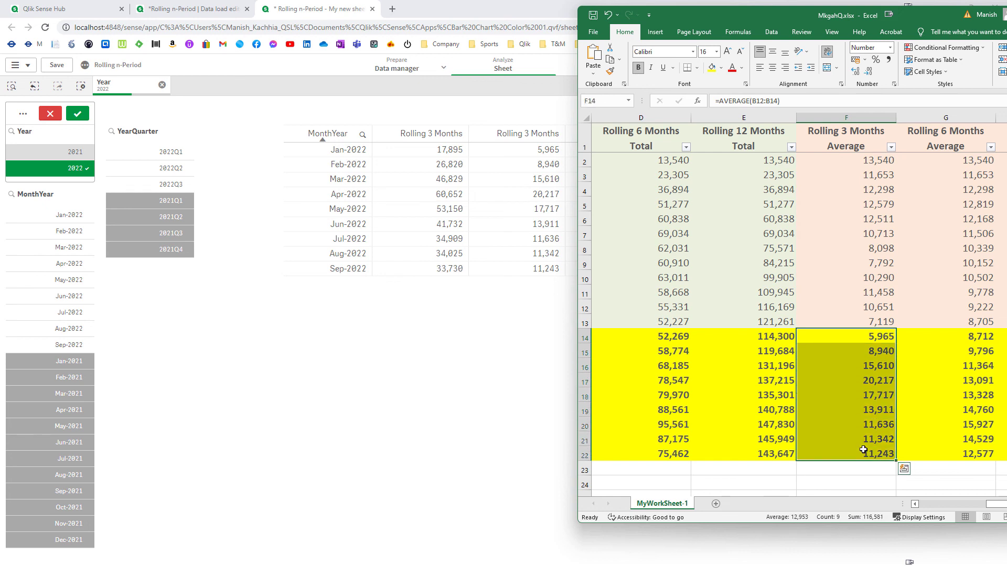
pyautogui.click(468, 419)
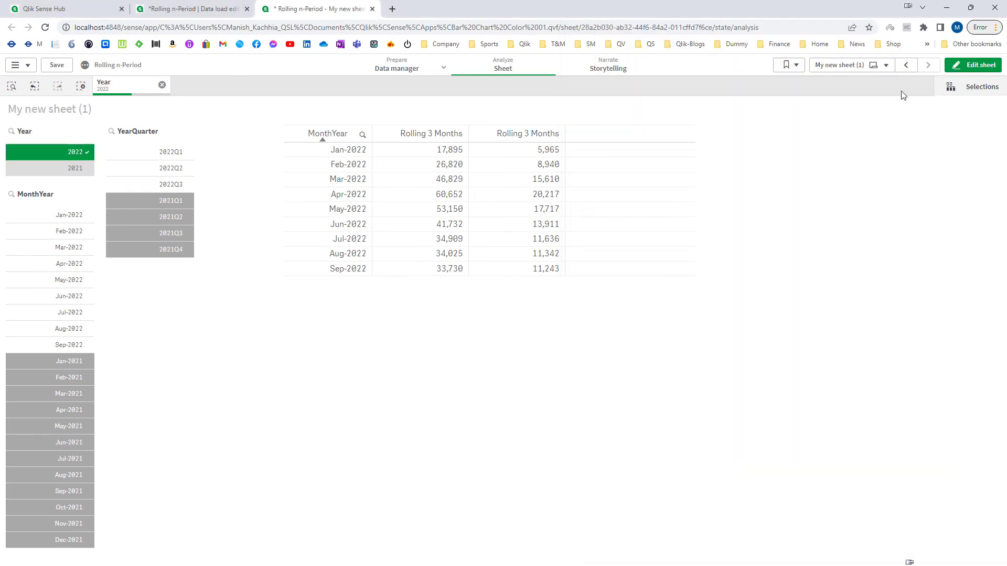
# Duplicate the Rolling 3 Months column that uses RangeSum and label the copy Rolling 6 Months.
pyautogui.click(971, 64)
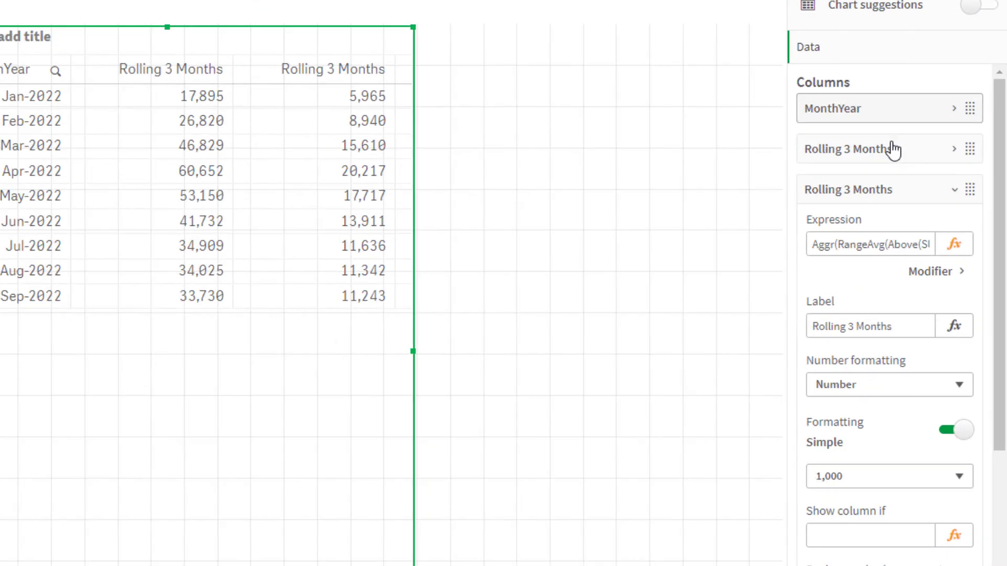
pyautogui.click(870, 191)
pyautogui.rightClick(863, 153)
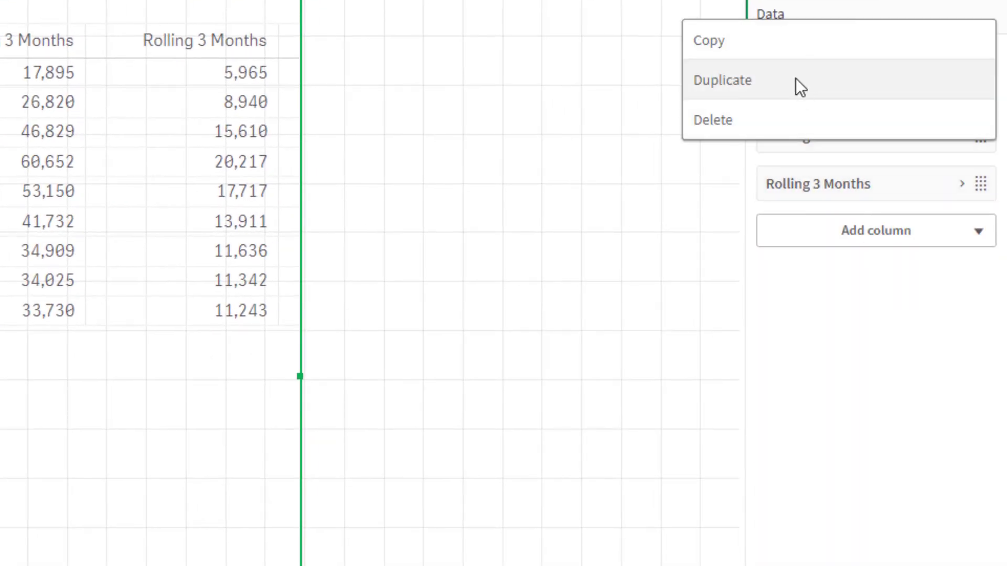
pyautogui.click(795, 78)
pyautogui.click(836, 233)
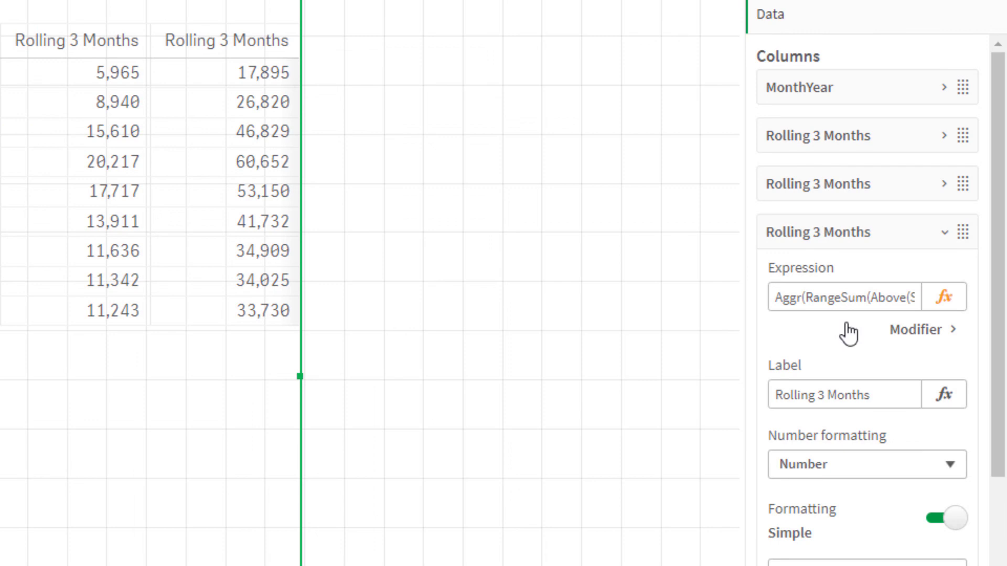
pyautogui.doubleClick(822, 397)
pyautogui.write('6')
pyautogui.press('Tab')
# Set the Above function's row count to 6 in the Rolling 6 Months expression and apply it.
pyautogui.click(944, 297)
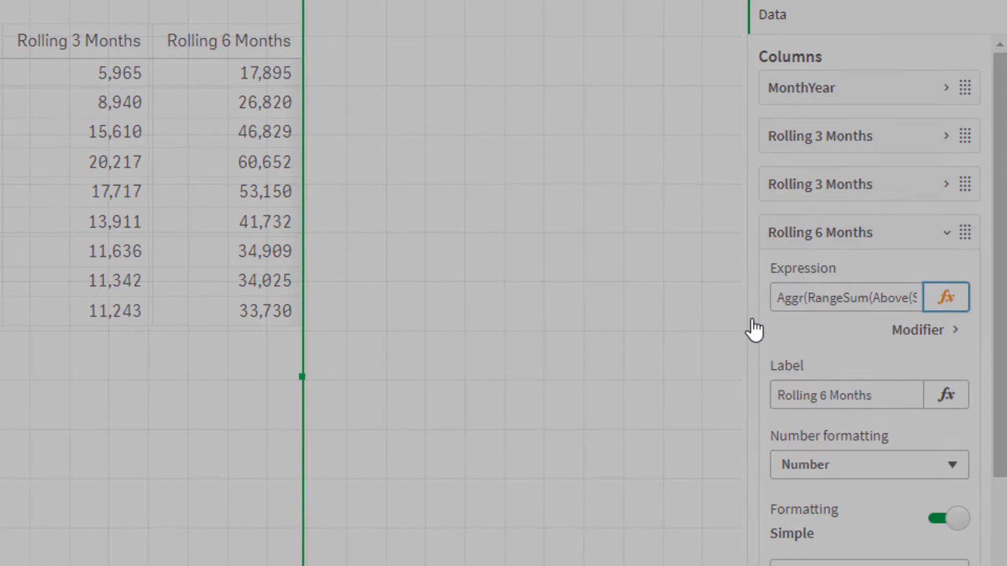
pyautogui.doubleClick(801, 139)
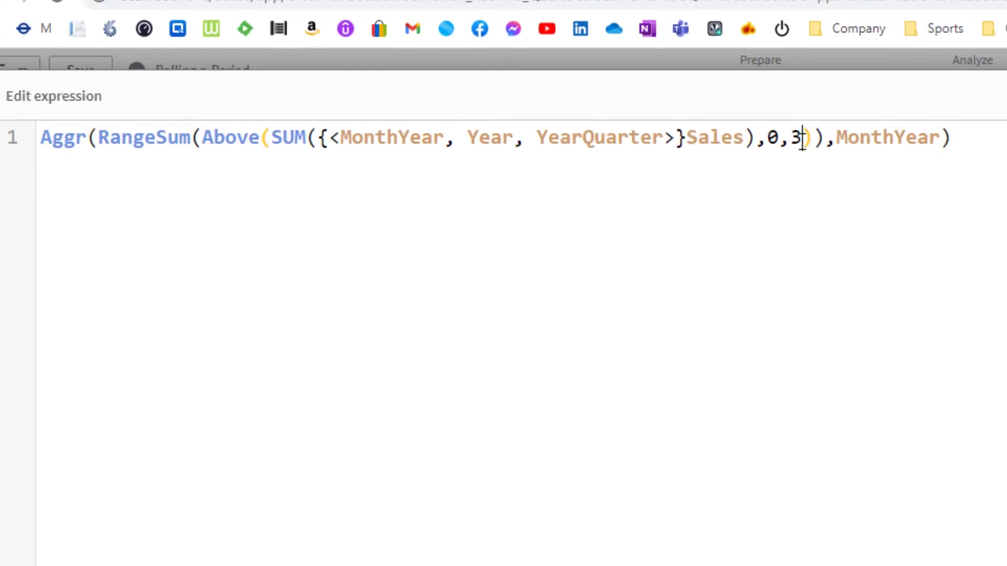
pyautogui.write('6')
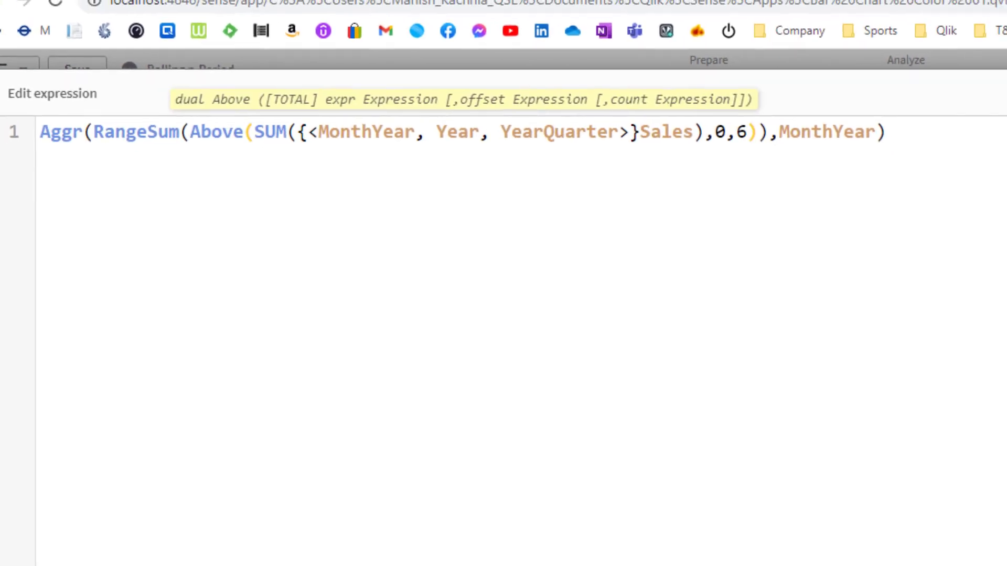
pyautogui.click(975, 545)
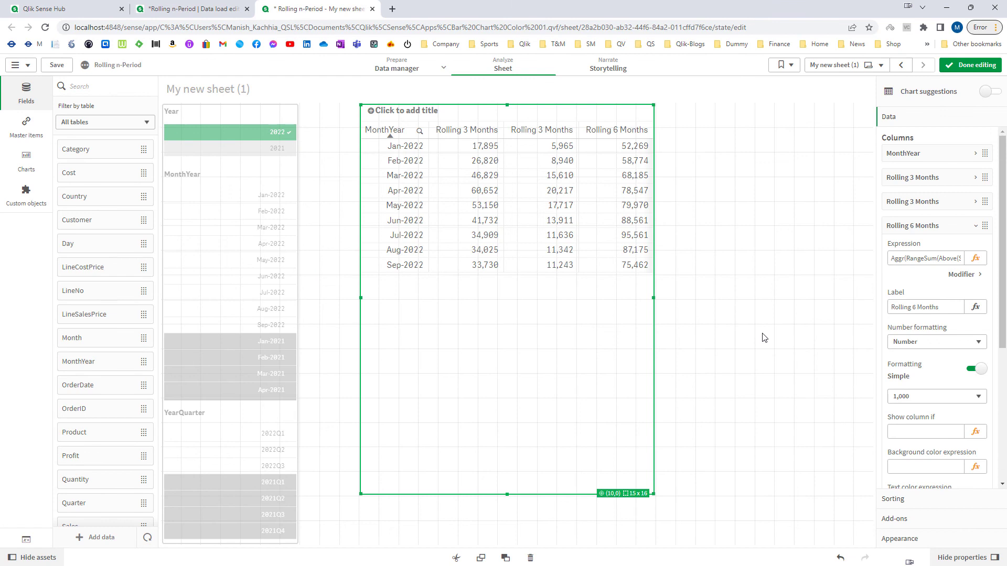
pyautogui.click(917, 228)
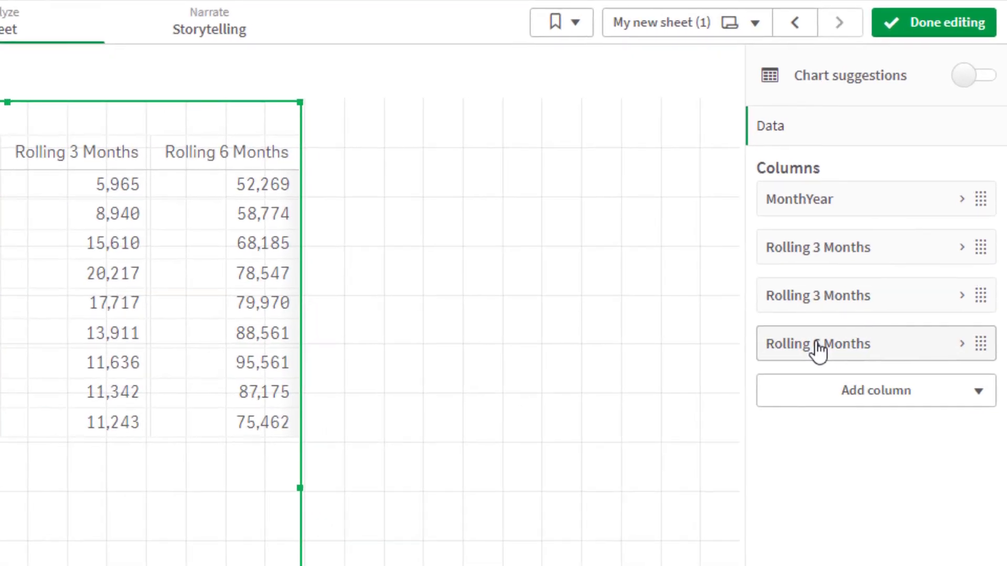
# Change the label of the RangeSum column over three months to Rolling 3 Months Total.
pyautogui.click(839, 258)
pyautogui.click(886, 411)
pyautogui.write('Total')
pyautogui.press('Tab')
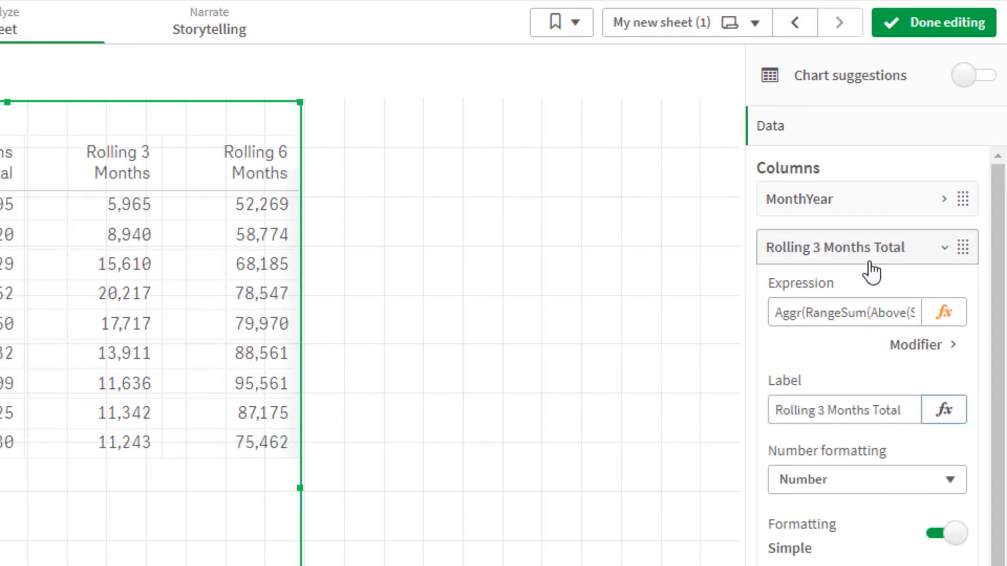
pyautogui.click(871, 262)
# Change the label of the RangeAvg column to Rolling 3 Months Avg.
pyautogui.click(795, 296)
pyautogui.click(883, 460)
pyautogui.write('Avg')
pyautogui.press('Tab')
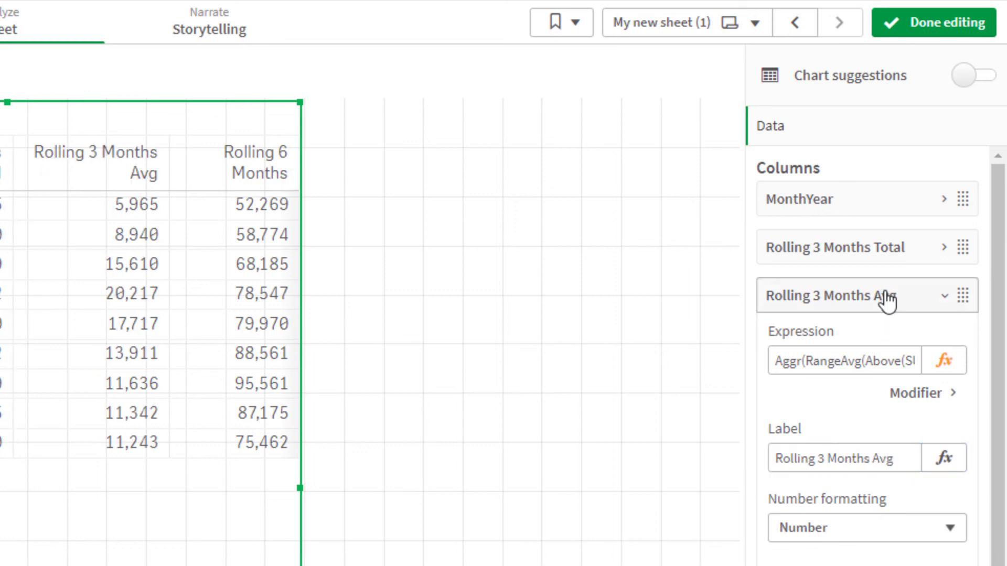
pyautogui.click(886, 298)
# Extend the label of the Rolling 6 Months column to Rolling 6 Months Total.
pyautogui.click(881, 341)
pyautogui.click(886, 500)
pyautogui.write('Total')
pyautogui.press('Tab')
# Duplicate the Rolling 6 Months Total column and label the copy Rolling 6 Months Avg.
pyautogui.rightClick(815, 338)
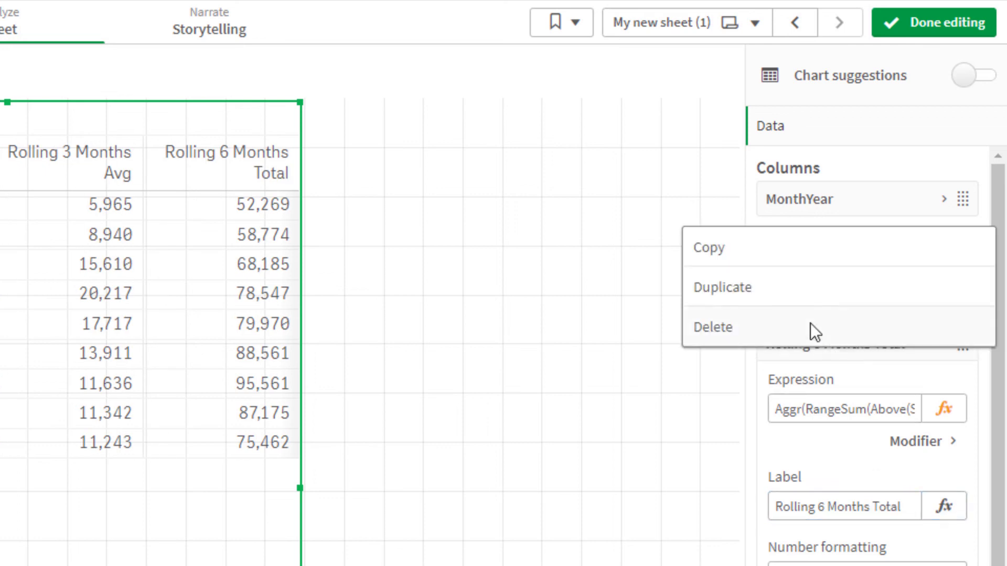
pyautogui.click(786, 289)
pyautogui.click(832, 393)
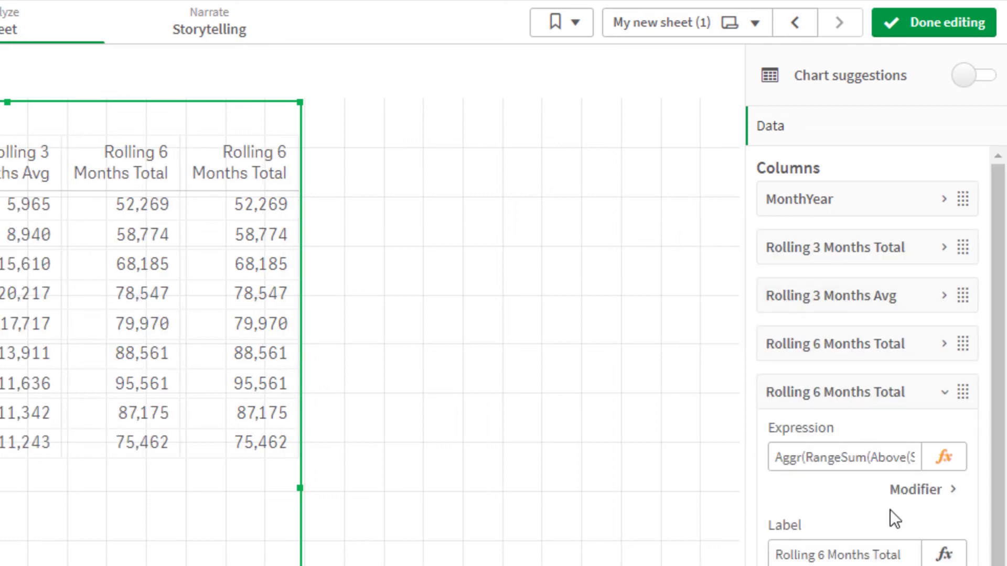
pyautogui.doubleClick(891, 553)
pyautogui.write('Avg')
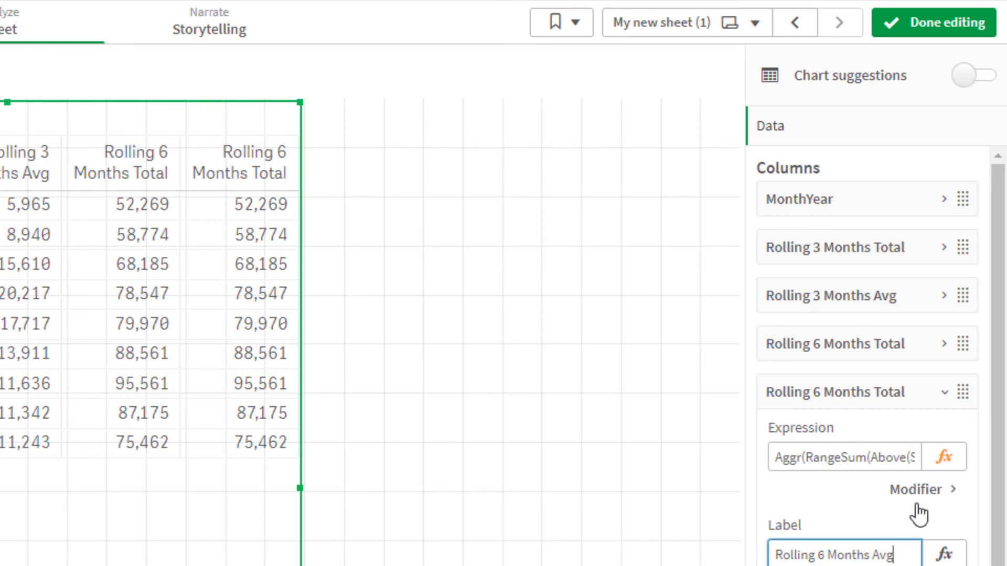
# Change RangeSum to RangeAvg in the Rolling 6 Months Avg expression, apply it, finish editing and clear all selections.
pyautogui.click(944, 457)
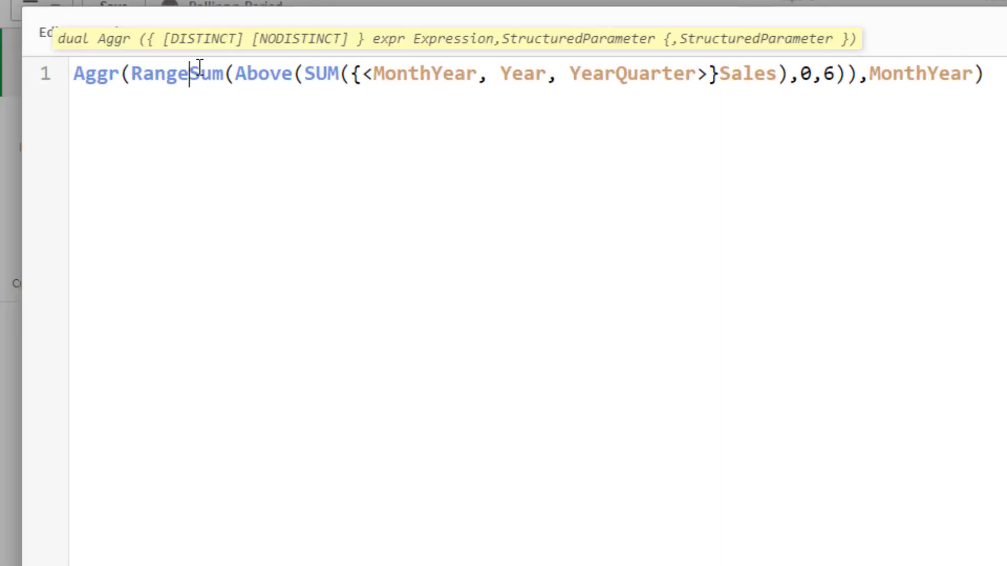
pyautogui.moveTo(191, 73); pyautogui.dragTo(225, 73)
pyautogui.write('Avg')
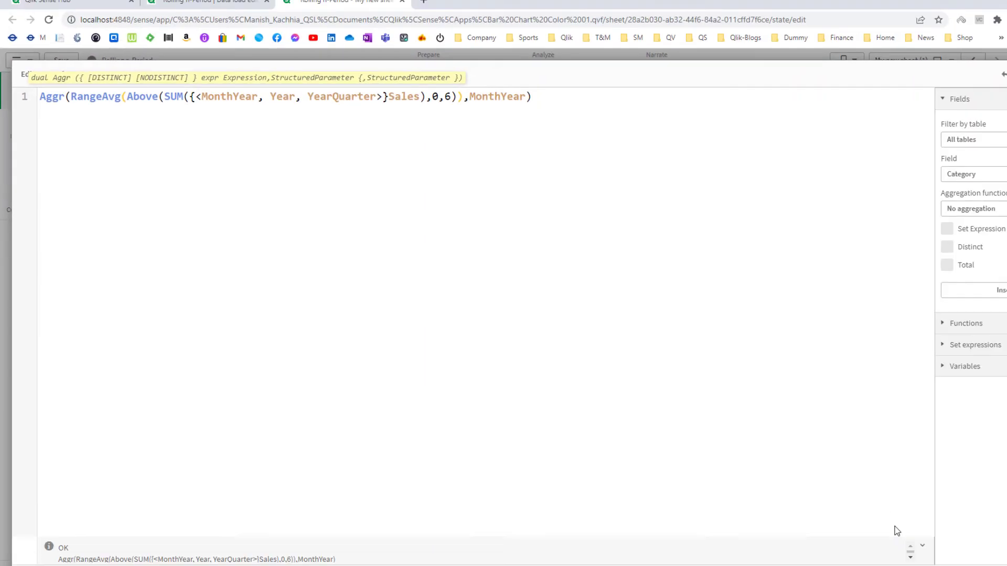
pyautogui.click(973, 543)
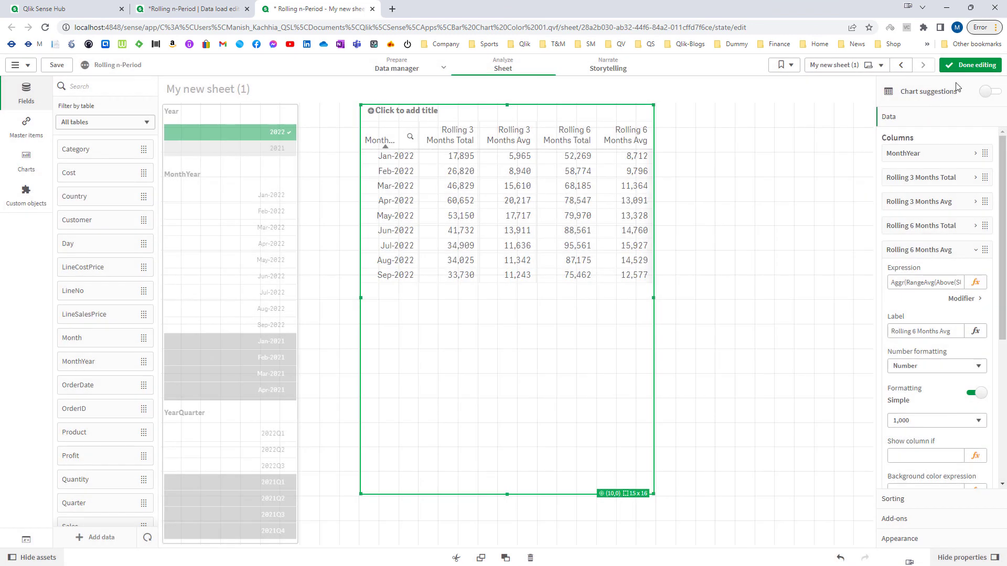
pyautogui.click(970, 65)
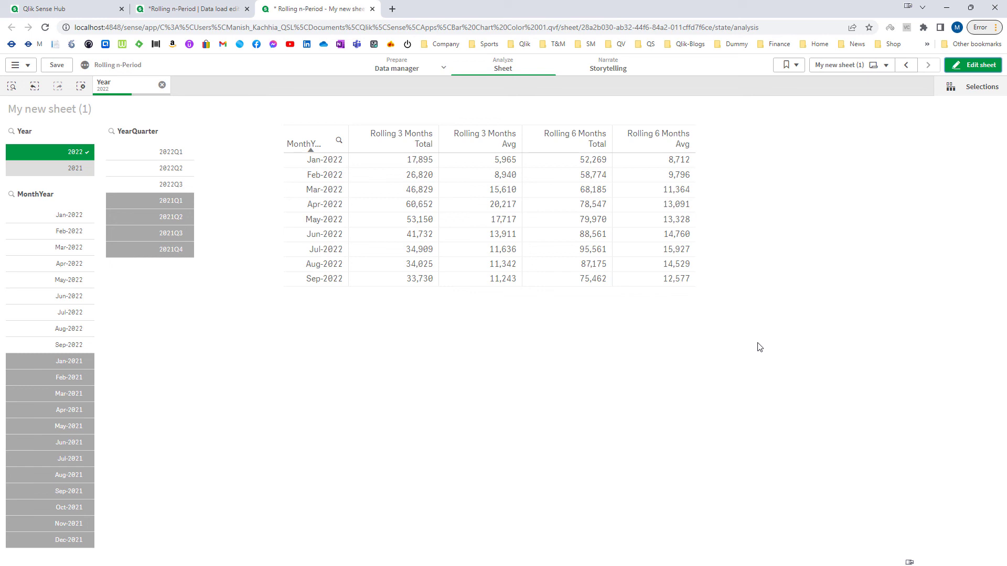
pyautogui.hotkey('ctrl', 'shift', 'd')
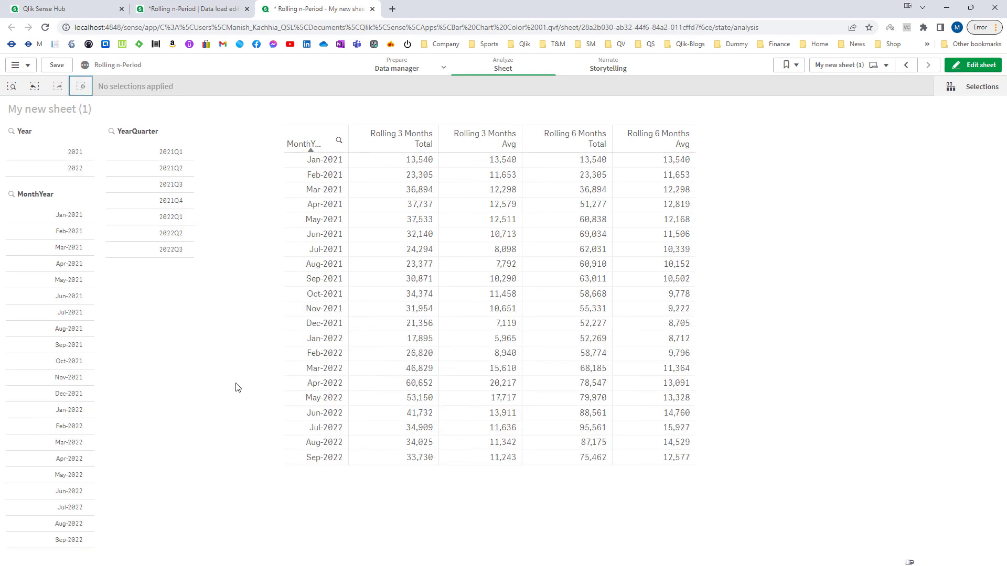